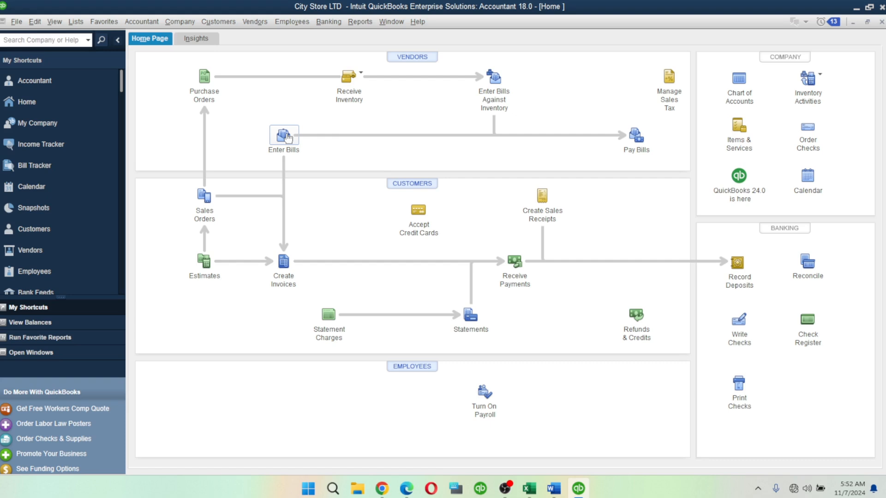
- Start a new bill with 20 units of the Nutri-Milk item and select C-WAYS FOOD PLC as the vendor
click(284, 135)
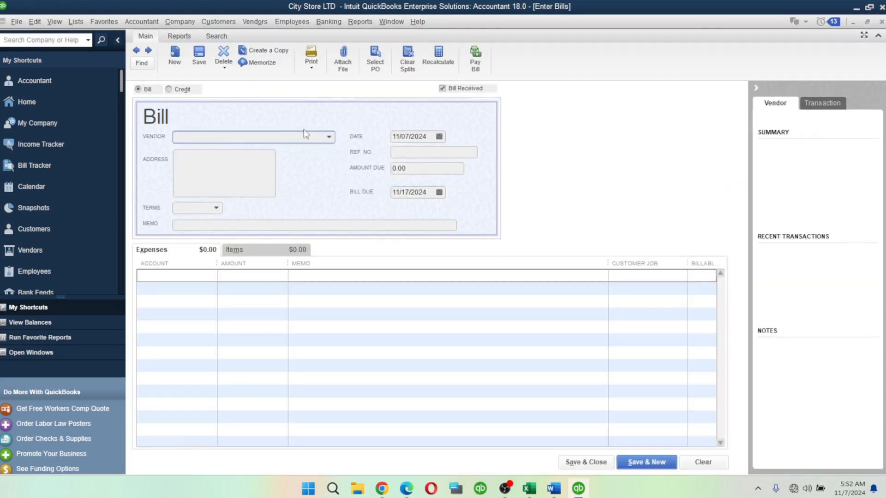
click(329, 138)
click(544, 135)
click(249, 252)
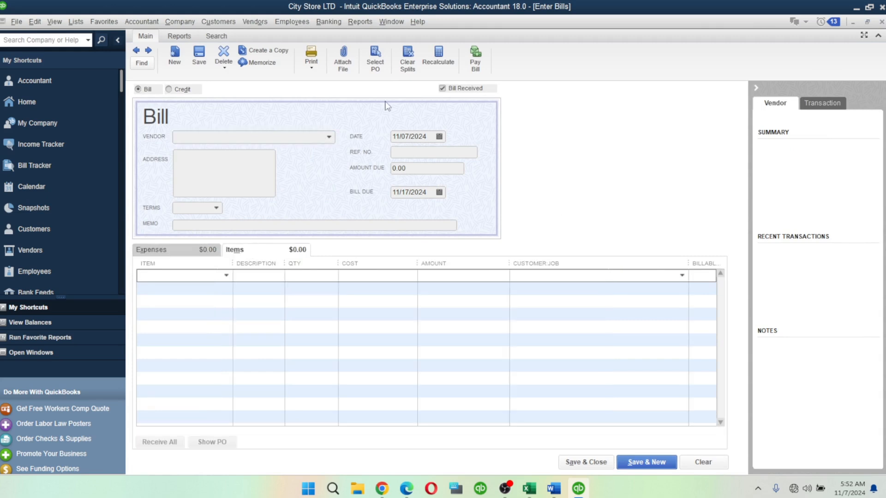
click(226, 276)
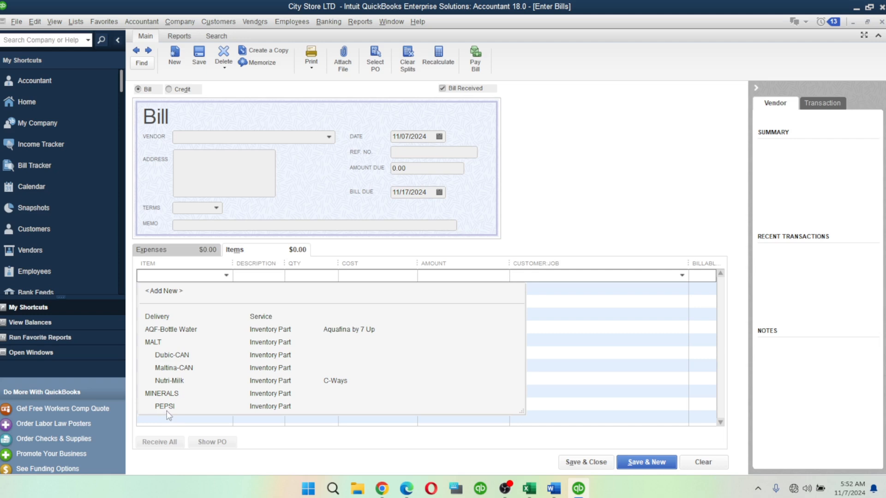
click(178, 379)
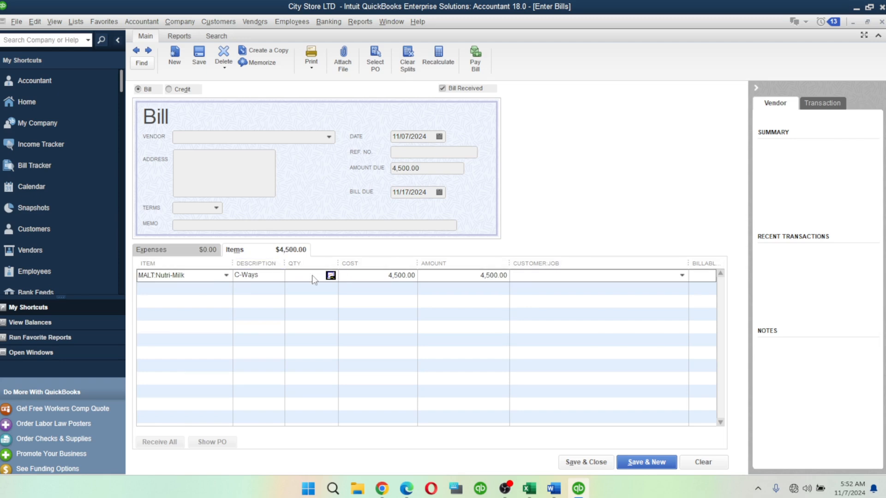
text(20)
key(Tab)
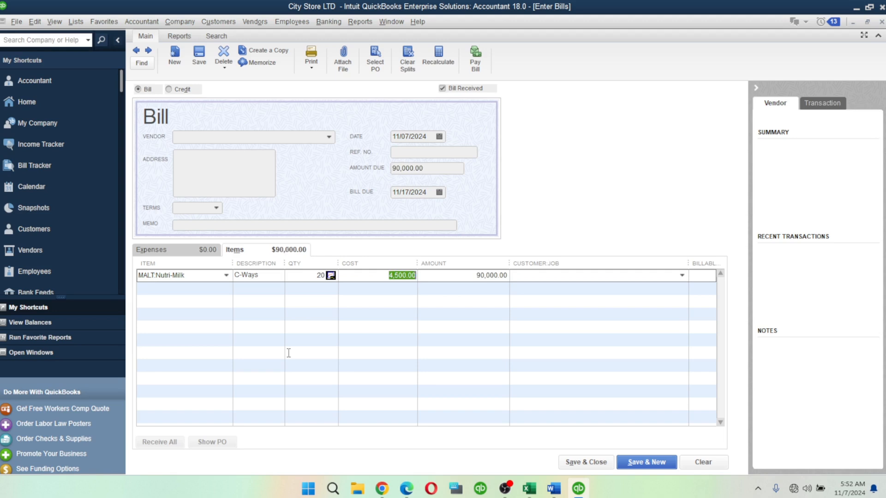
click(331, 138)
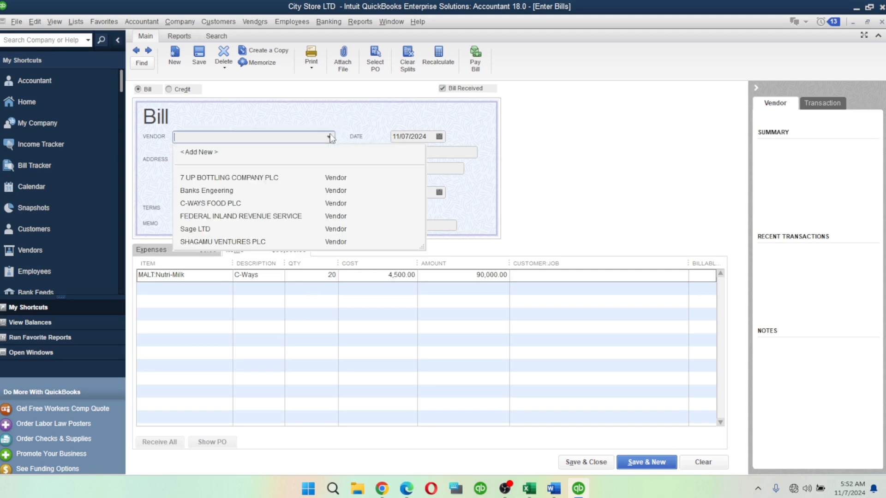
click(215, 205)
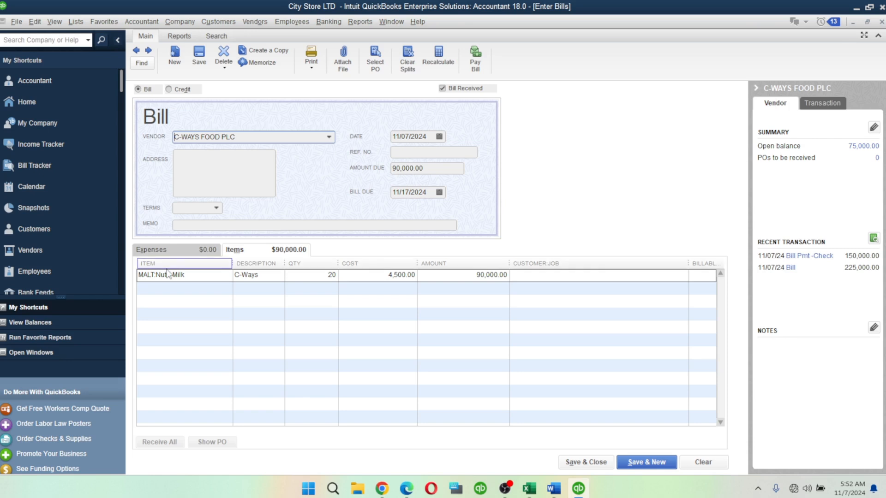
- Set both the bill date and the due date to 11/08/2024
click(440, 137)
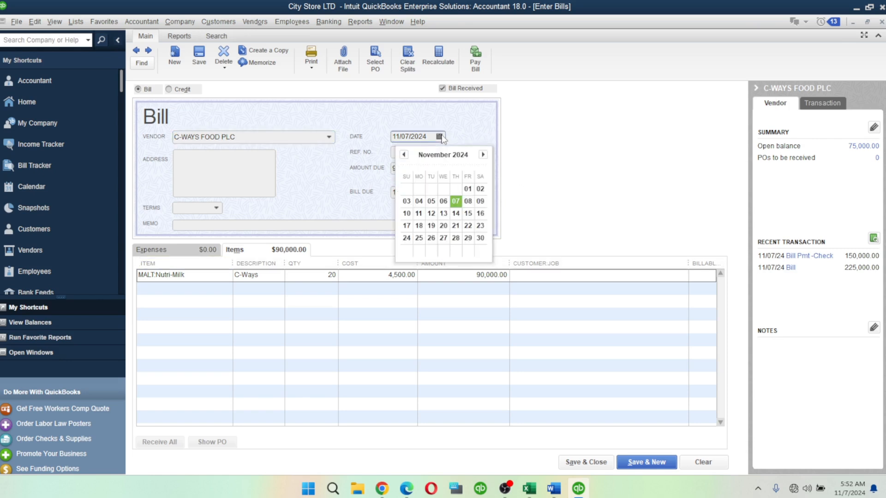
click(468, 202)
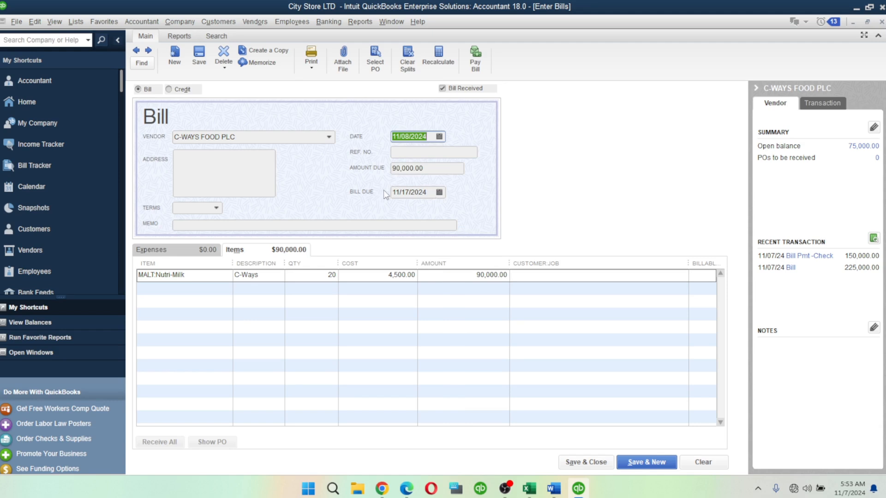
click(439, 193)
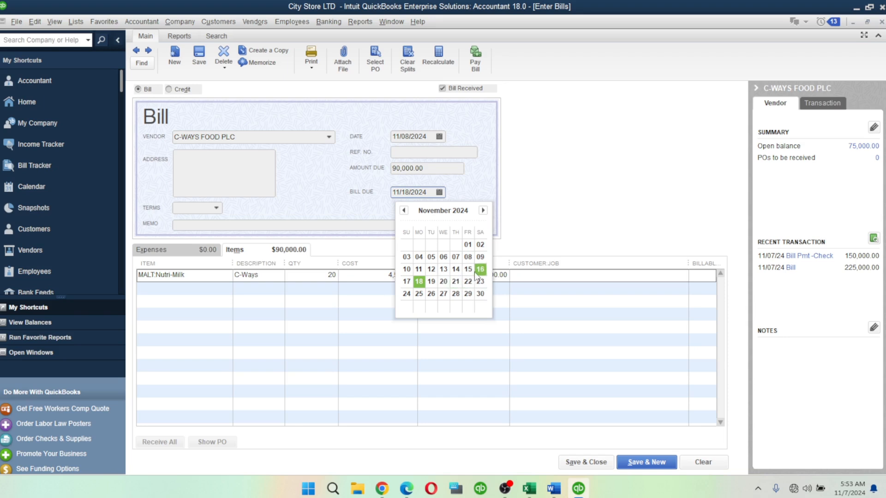
click(469, 258)
click(469, 261)
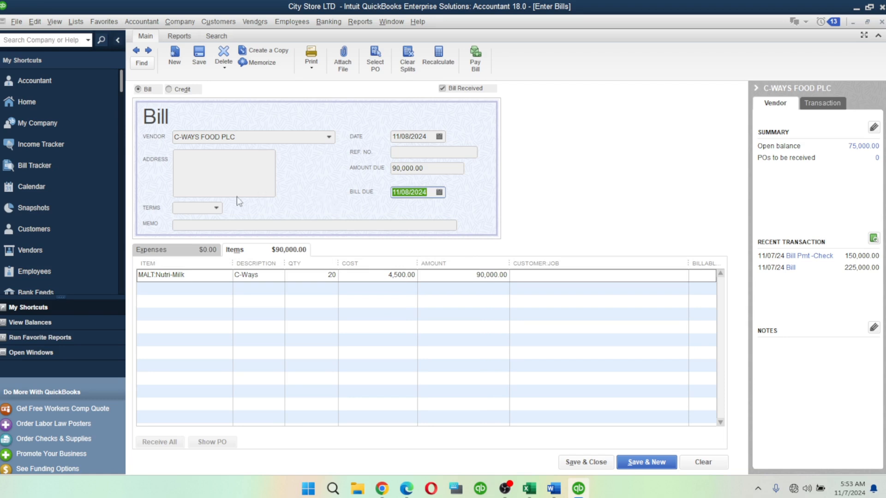
- Set the bill's terms to Due on receipt, and both its date and due date to 11/07/2024
click(217, 207)
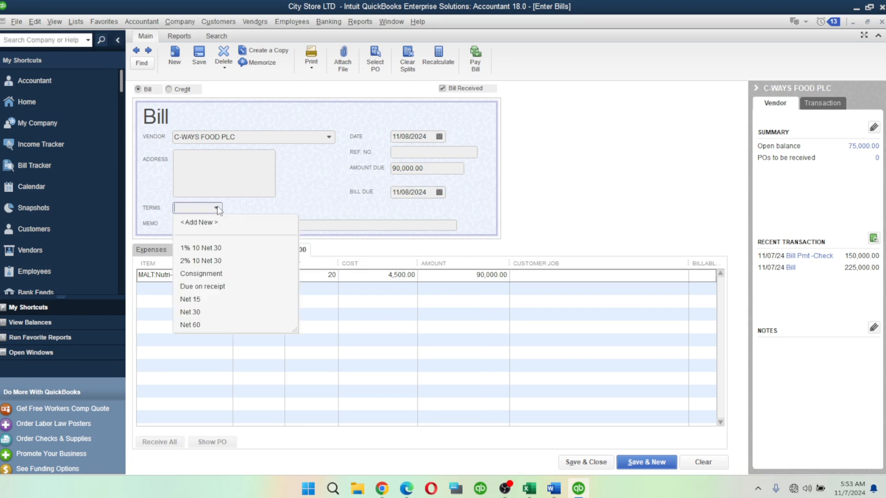
click(206, 287)
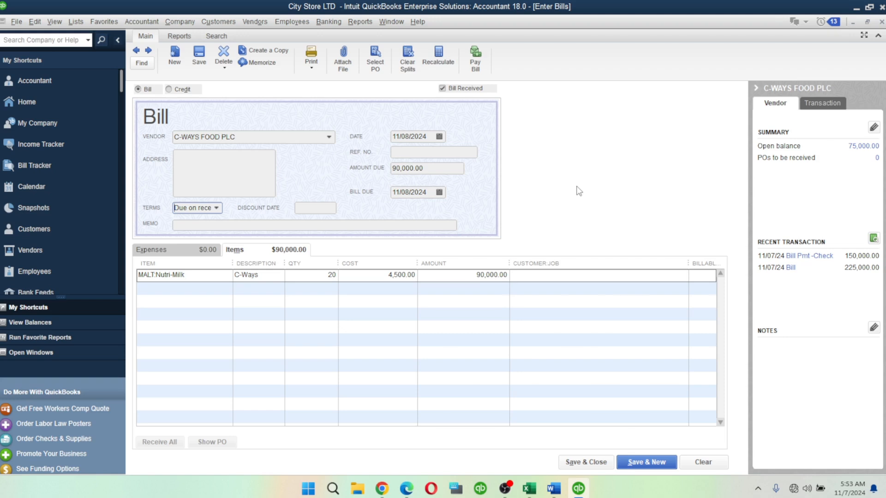
click(440, 137)
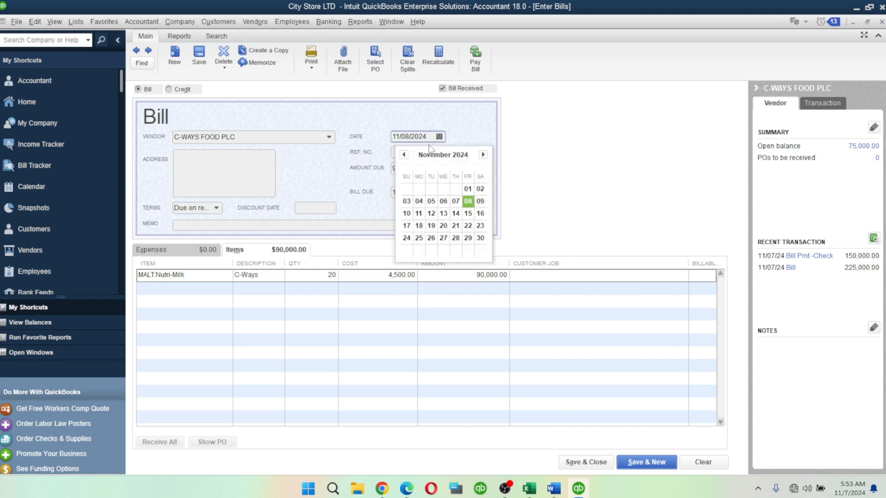
click(456, 201)
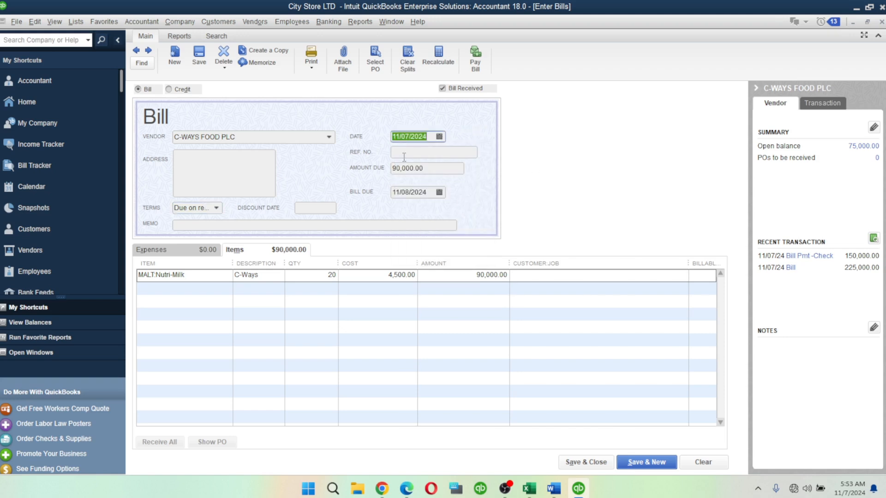
click(439, 193)
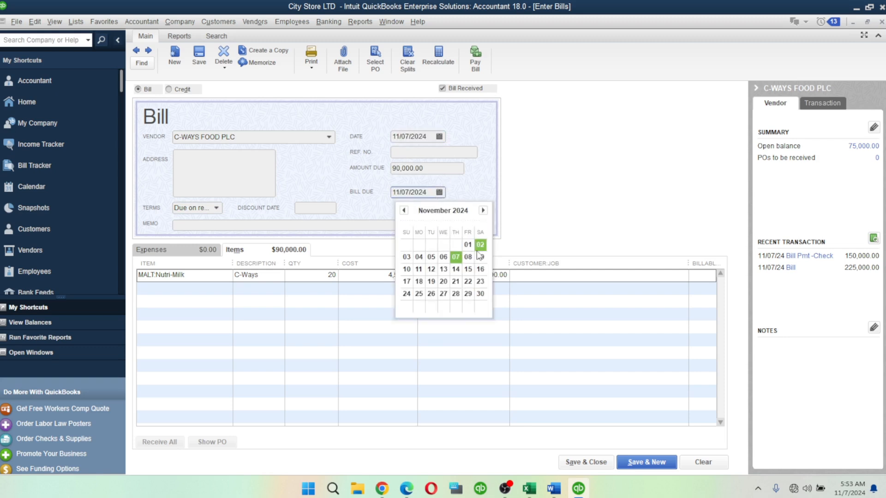
click(455, 257)
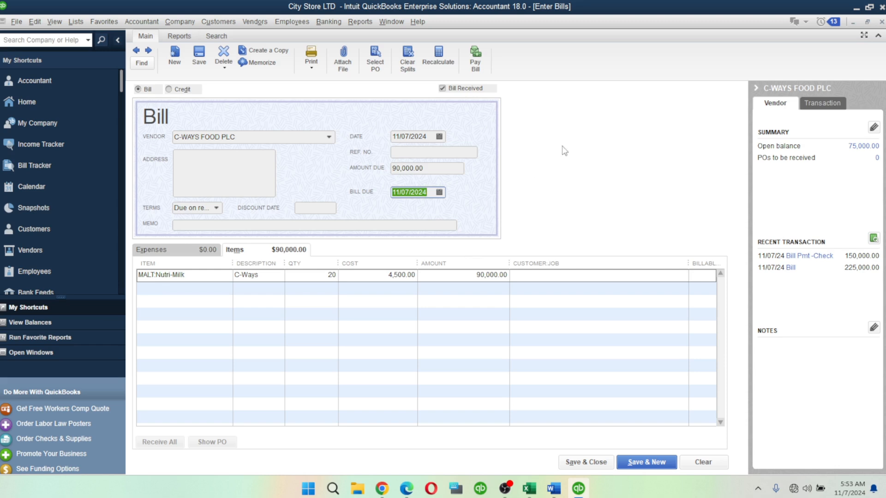
click(440, 192)
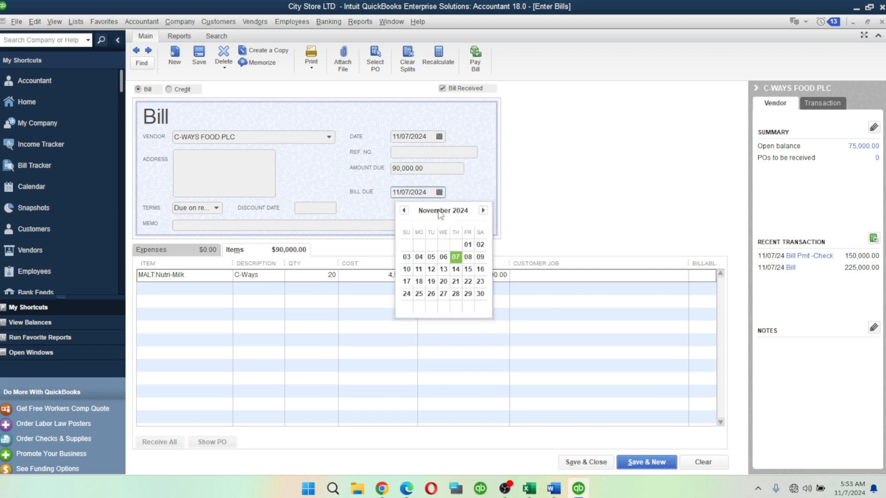
click(454, 257)
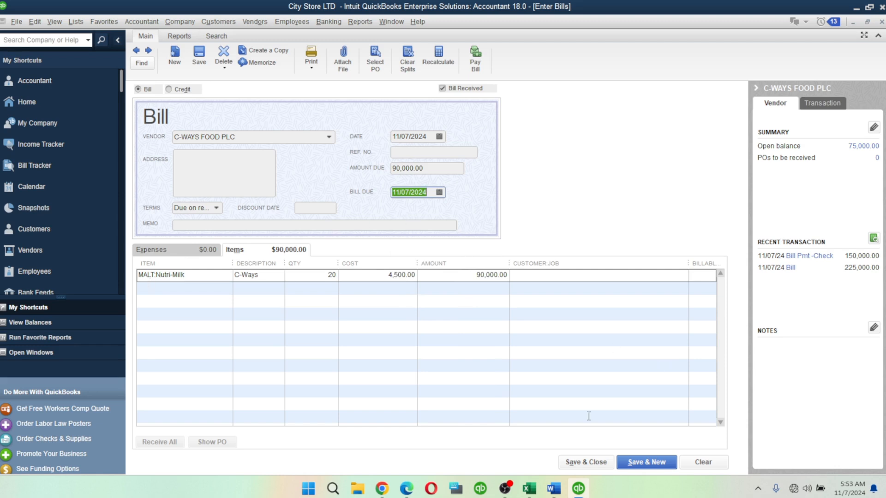
- Save and close the bill, making the changed terms permanent for the vendor
click(582, 464)
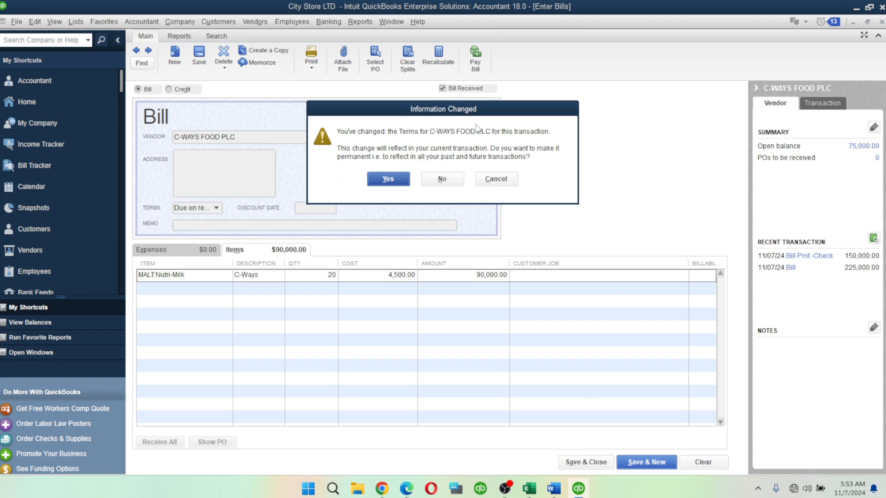
click(397, 178)
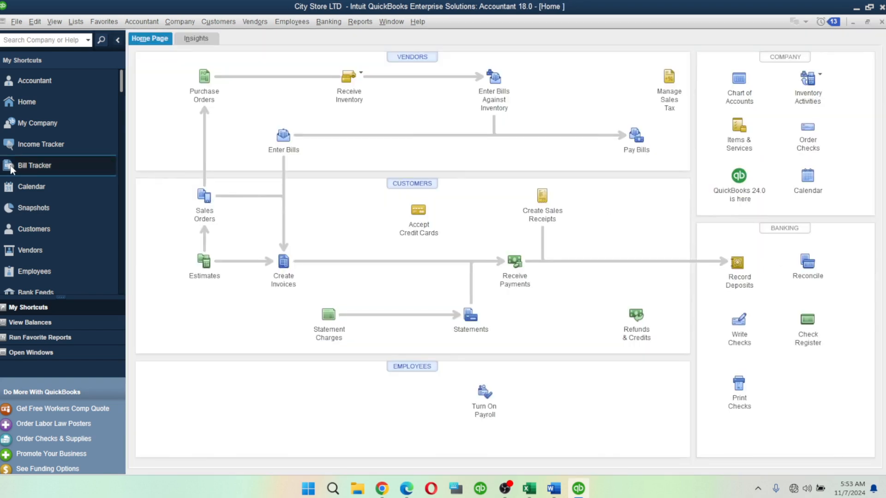
- In the Bill Tracker, start paying the 90,000.00 C-WAYS FOOD PLC bill due 11/7/2024
click(9, 166)
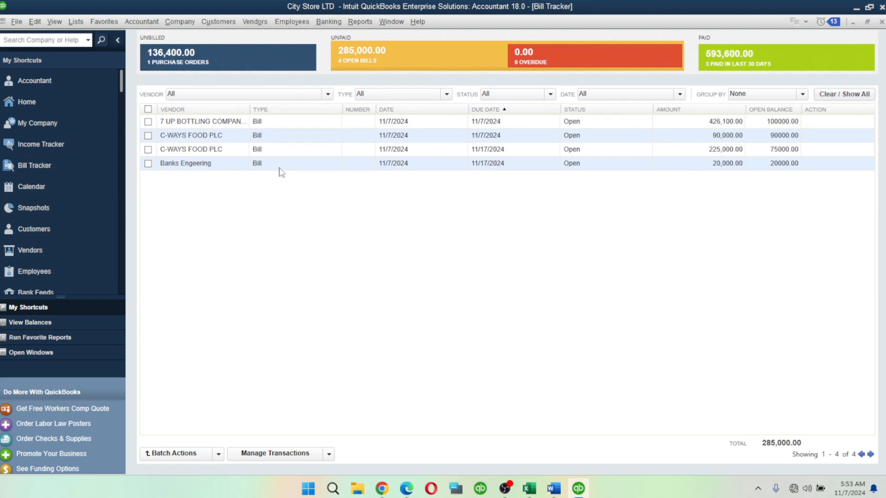
click(213, 152)
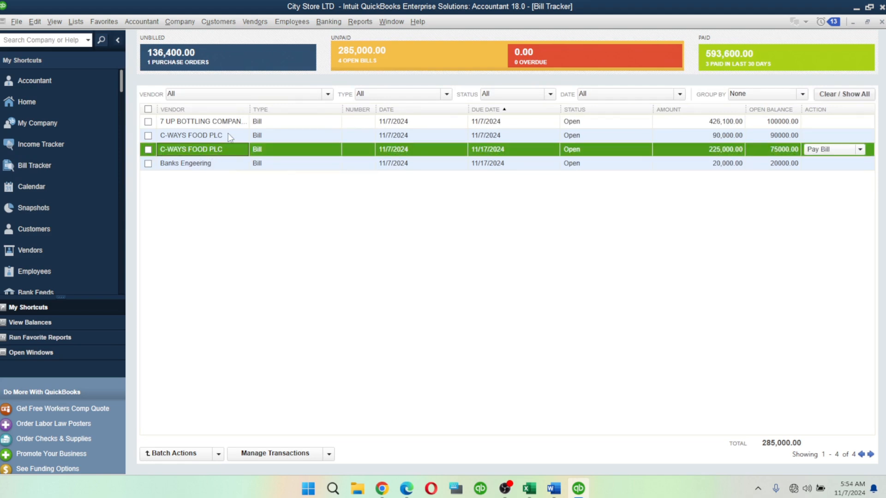
click(229, 136)
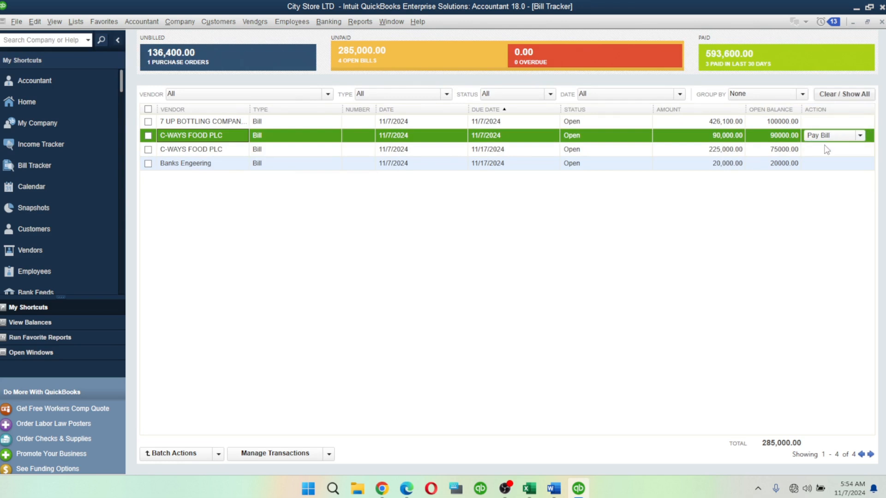
click(848, 138)
click(847, 138)
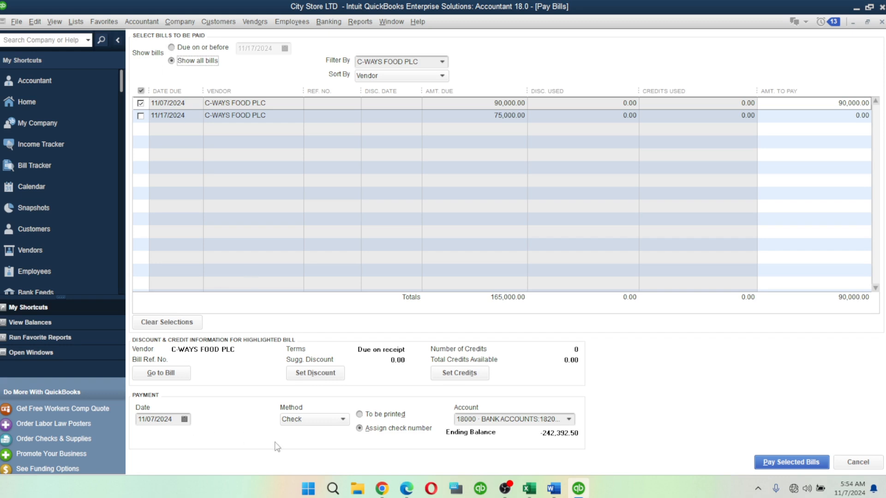
- Open the discount settings for the selected bill and set the amount of discount to 10,000.00
click(315, 373)
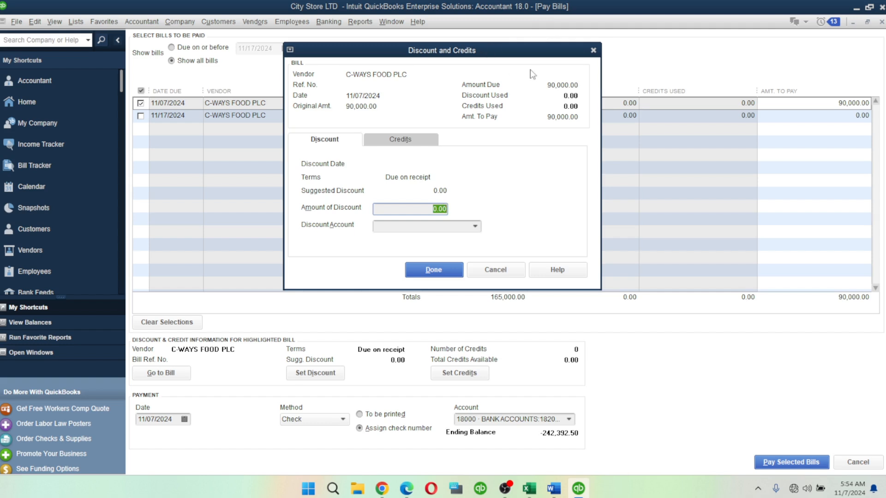
click(594, 50)
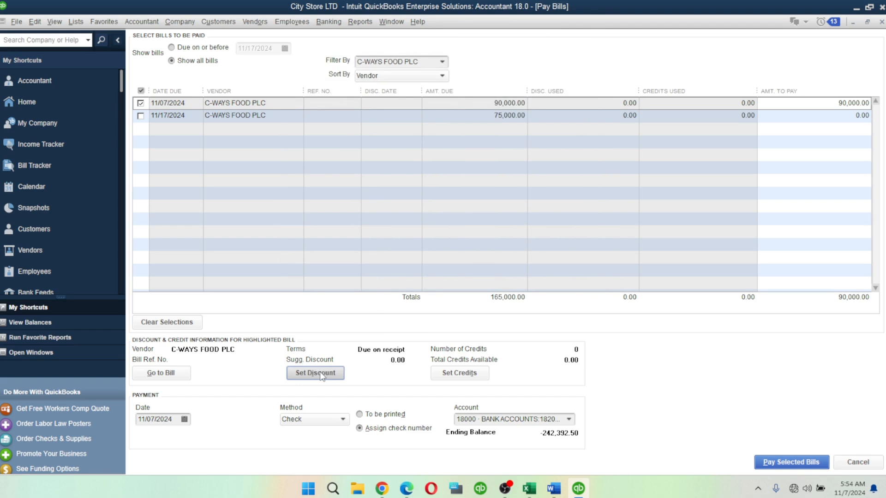
click(320, 372)
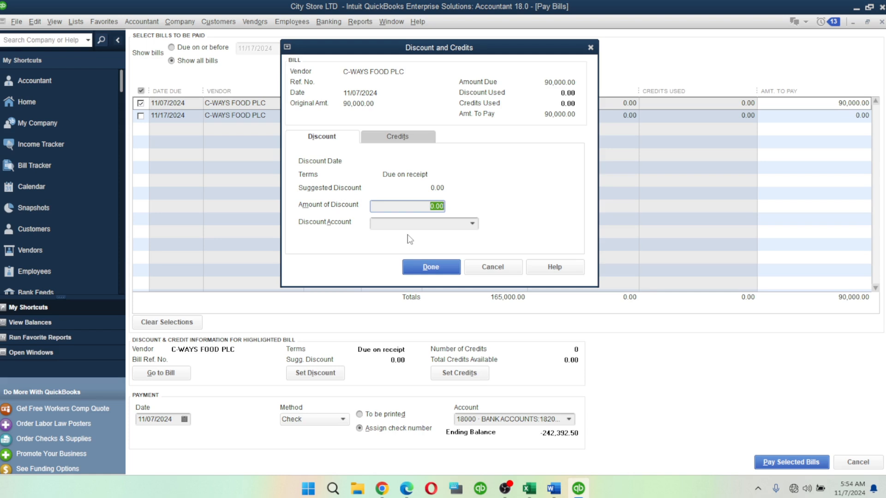
text(10,00)
key(Tab)
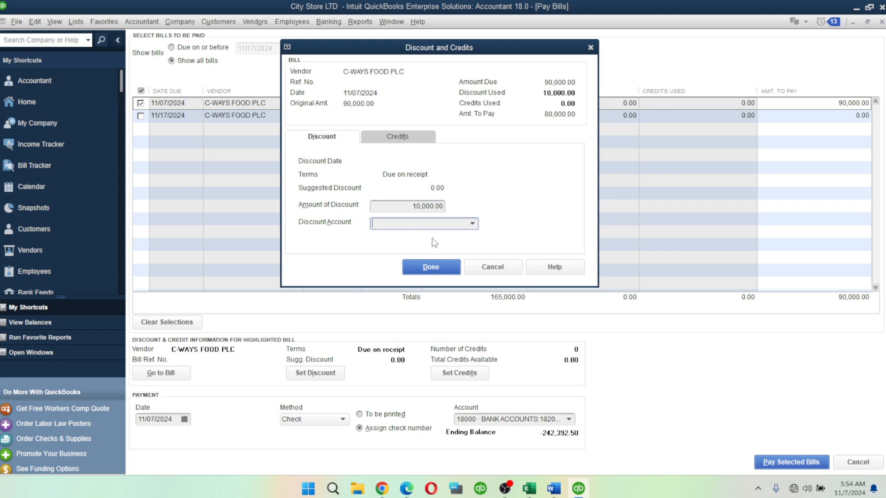
- Add a new income account named Discount Rec as a subaccount of 47900 · REVENUE and apply it as the bill's discount account
click(474, 224)
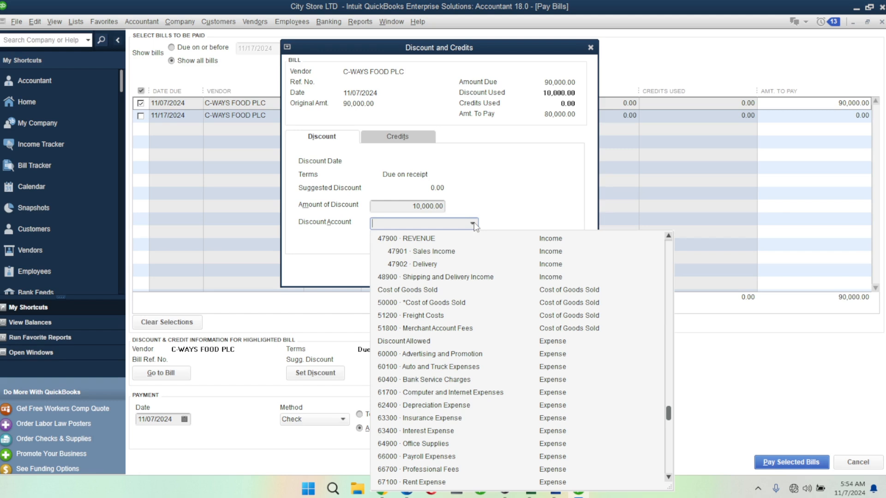
click(669, 236)
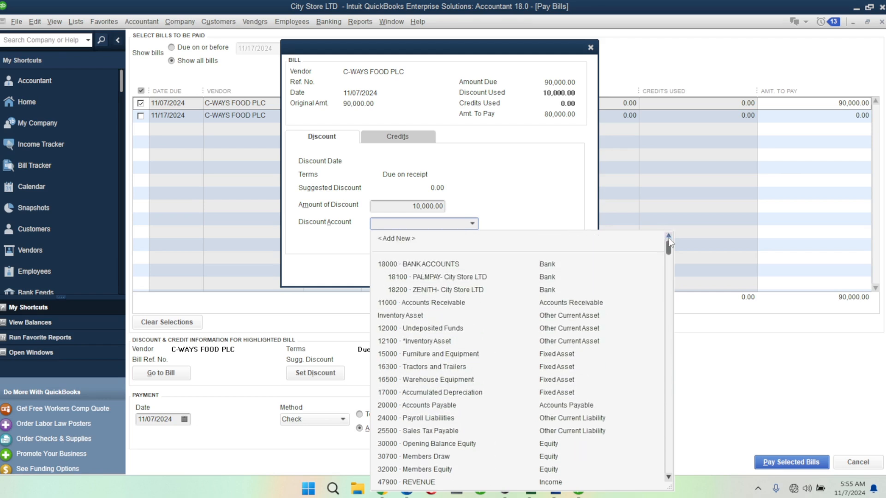
click(394, 238)
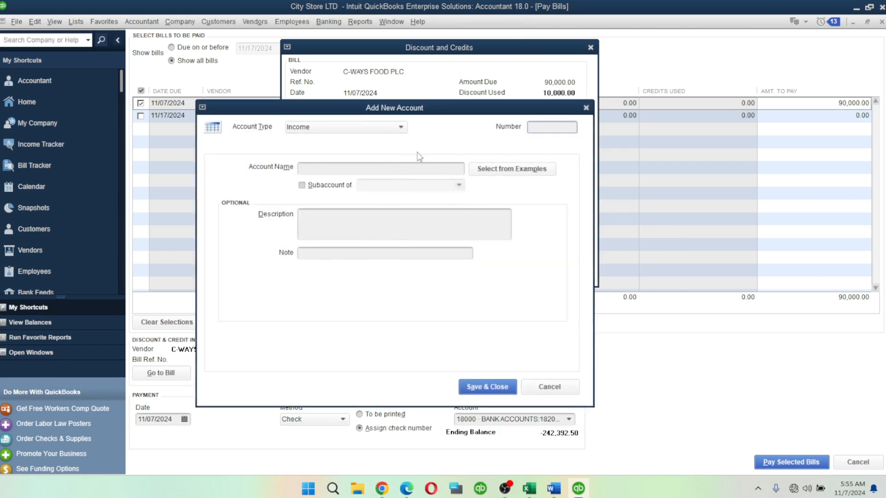
click(387, 167)
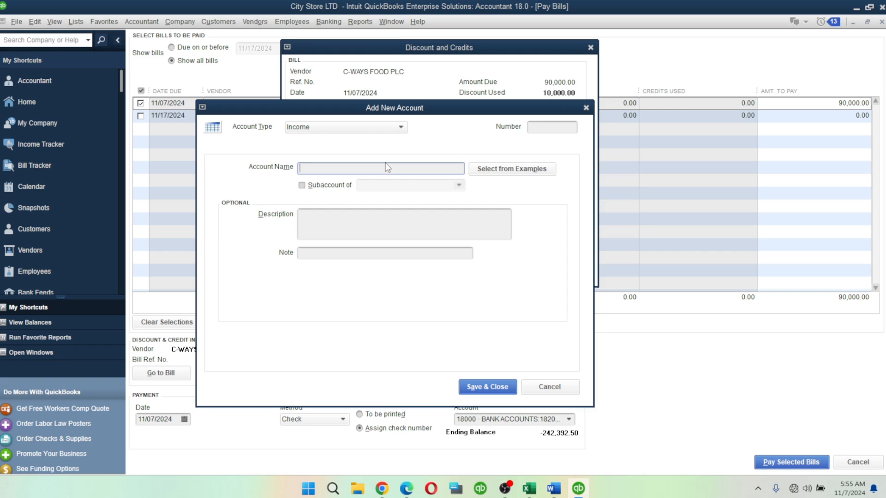
text(Discount Rec)
click(302, 185)
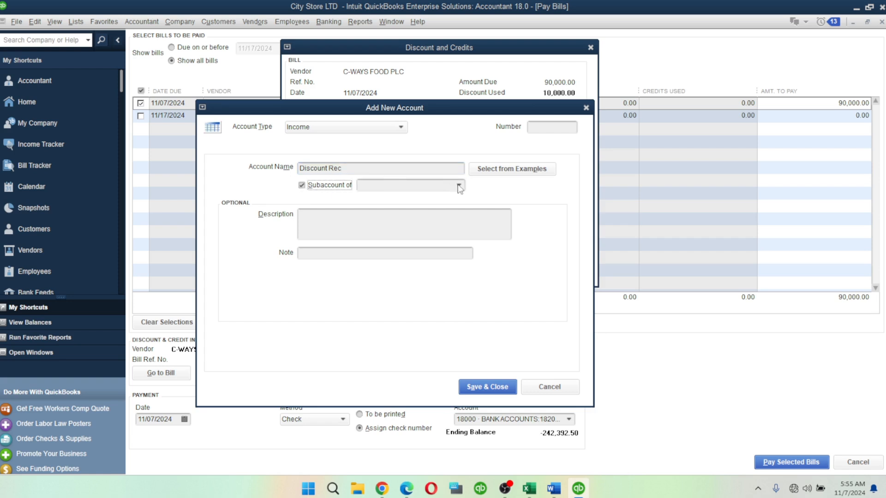
click(459, 185)
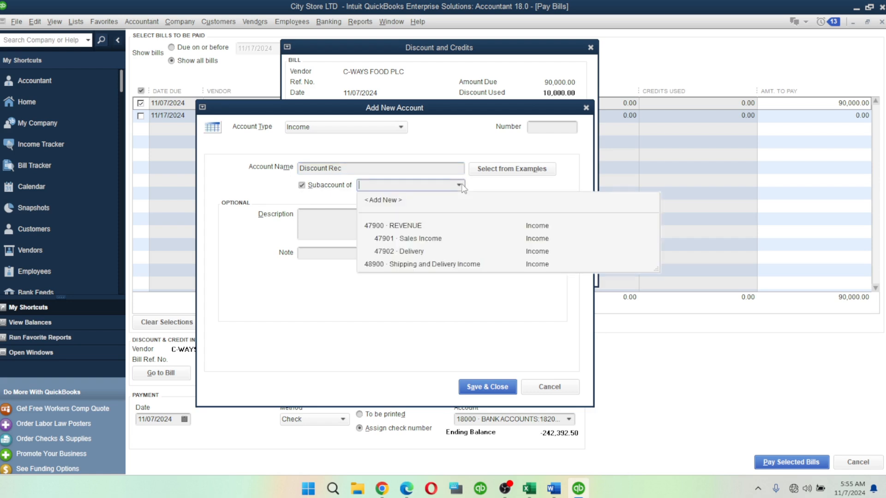
click(417, 226)
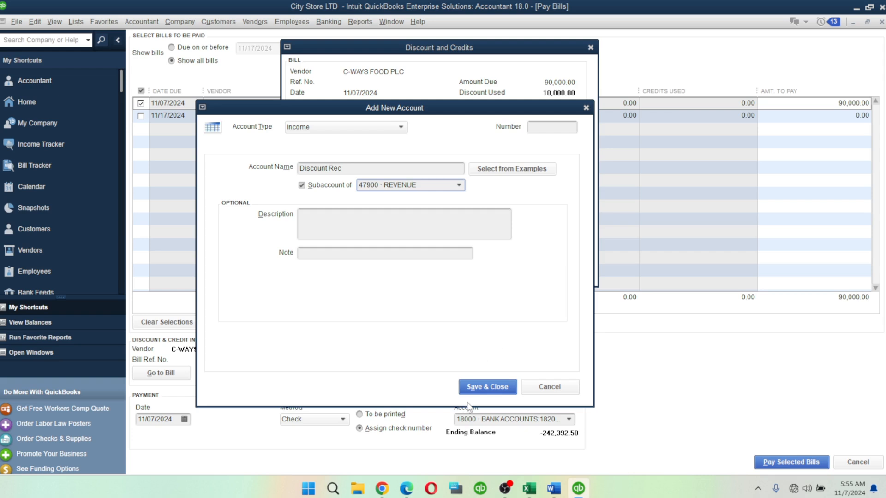
click(486, 382)
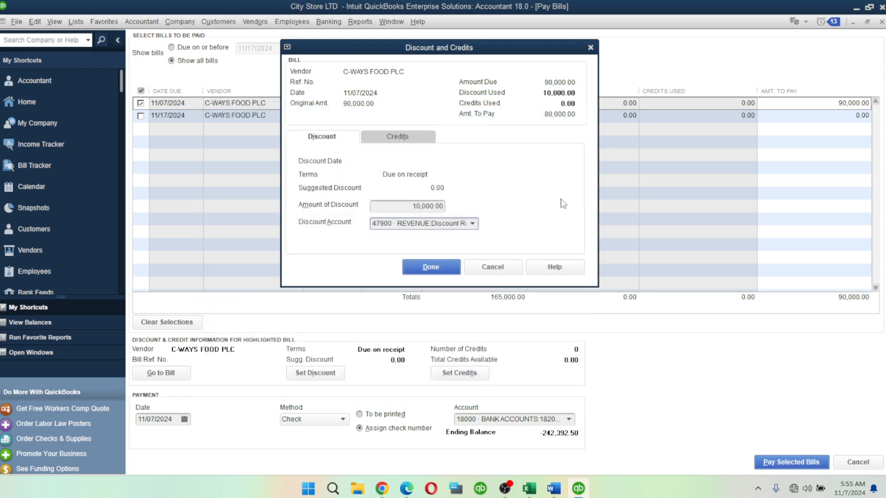
click(434, 263)
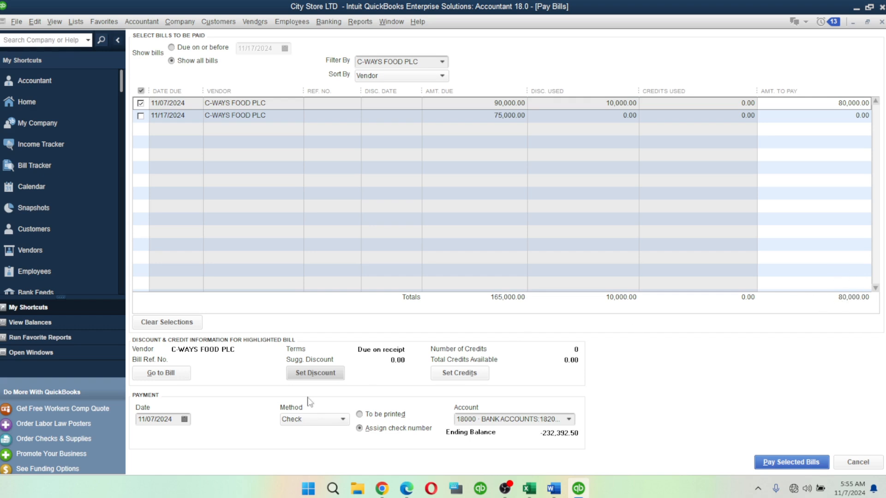
- Pay the selected C-WAYS FOOD PLC bill with check number 10006 and close the payment summary
click(776, 464)
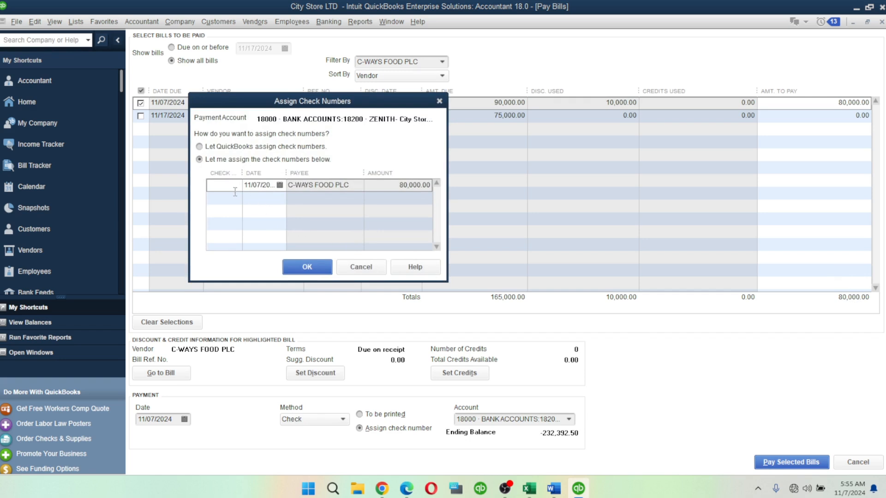
text(100)
text(06)
click(318, 266)
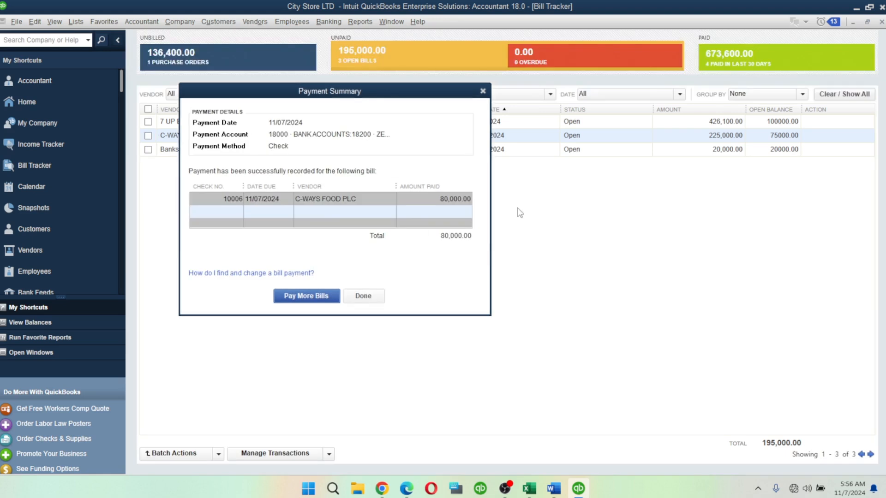
click(362, 297)
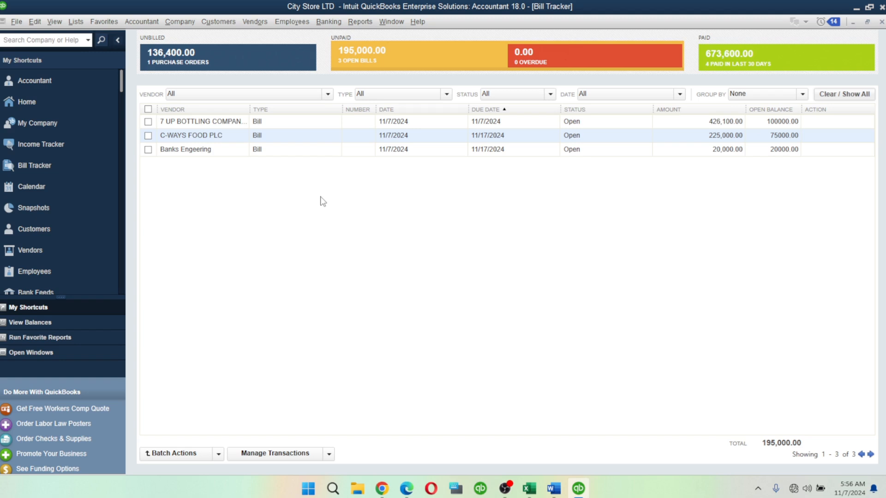
- Open a blank check for writing and restore its window to a smaller floating size
click(43, 102)
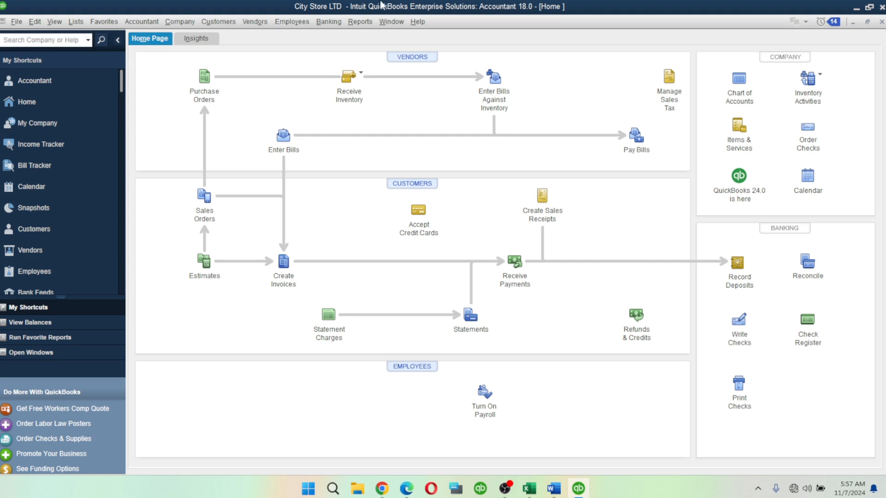
click(329, 22)
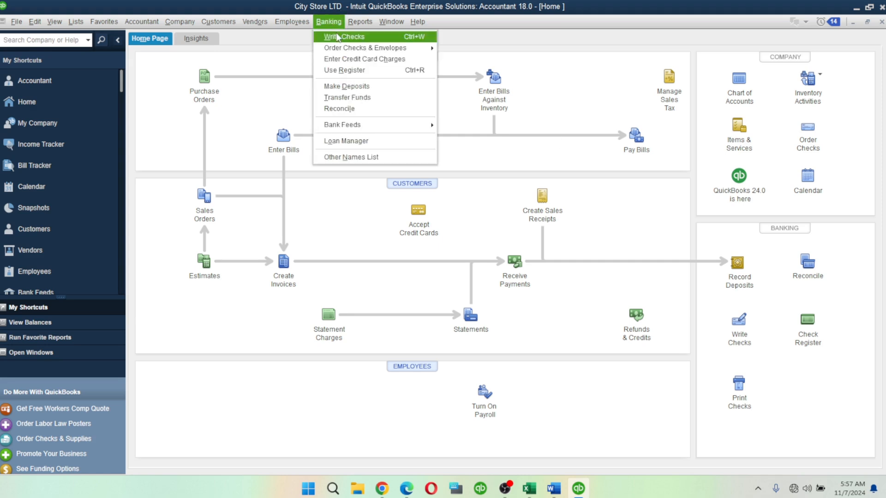
click(344, 38)
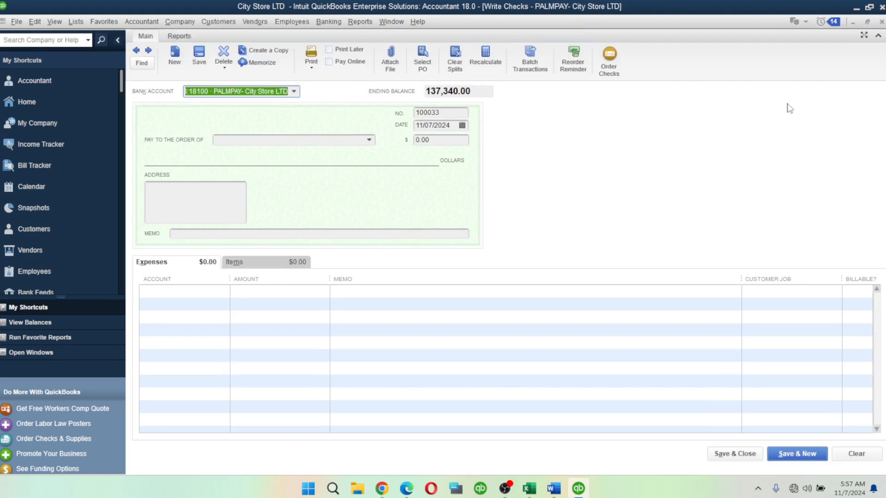
click(868, 22)
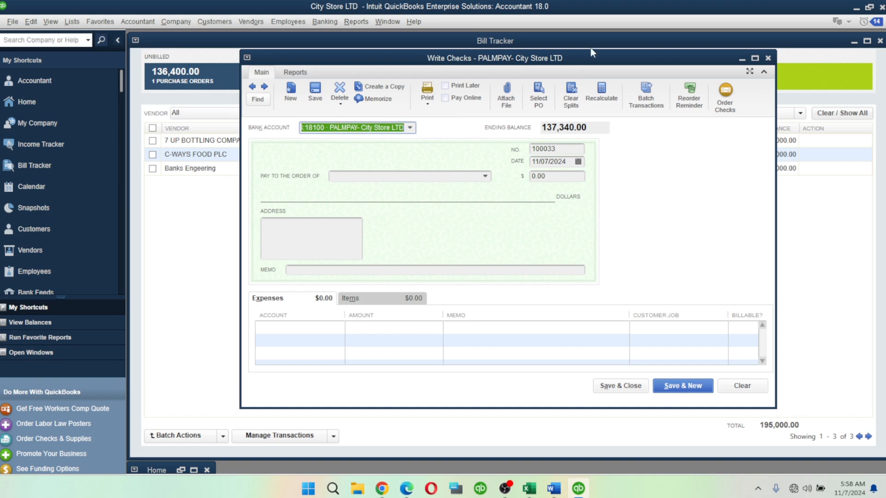
drag(569, 62, 570, 100)
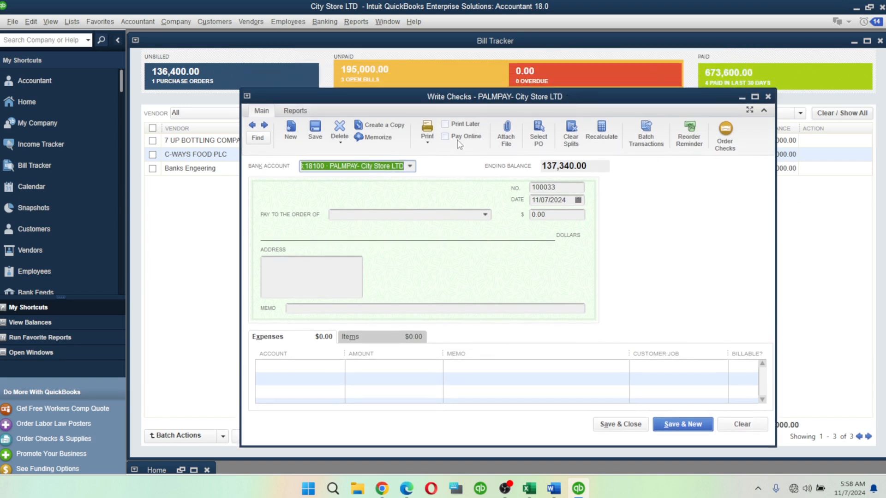
- Choose 18100 · PALMPAY- City Store LTD as the check's bank account and look through the payee list without choosing a payee
click(410, 166)
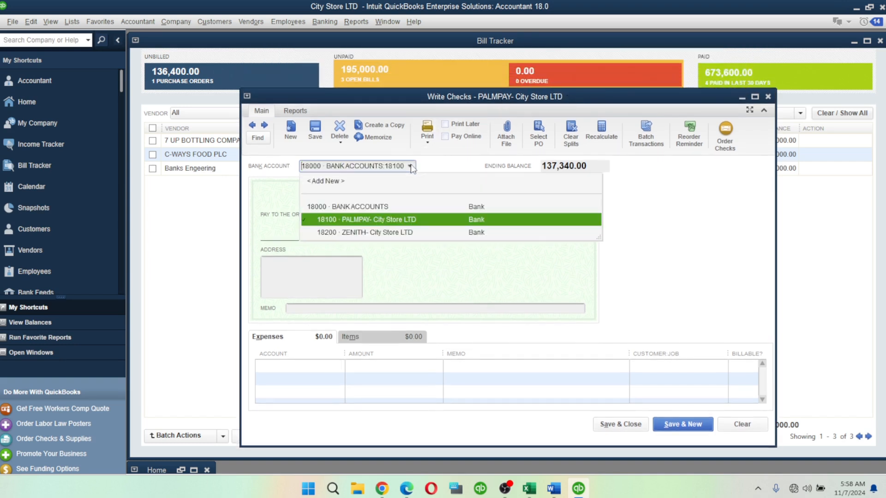
click(384, 221)
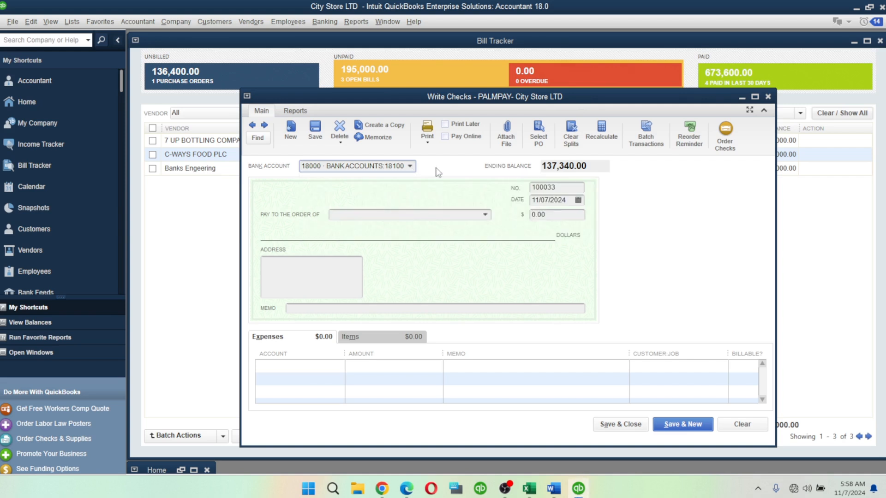
click(410, 166)
click(411, 167)
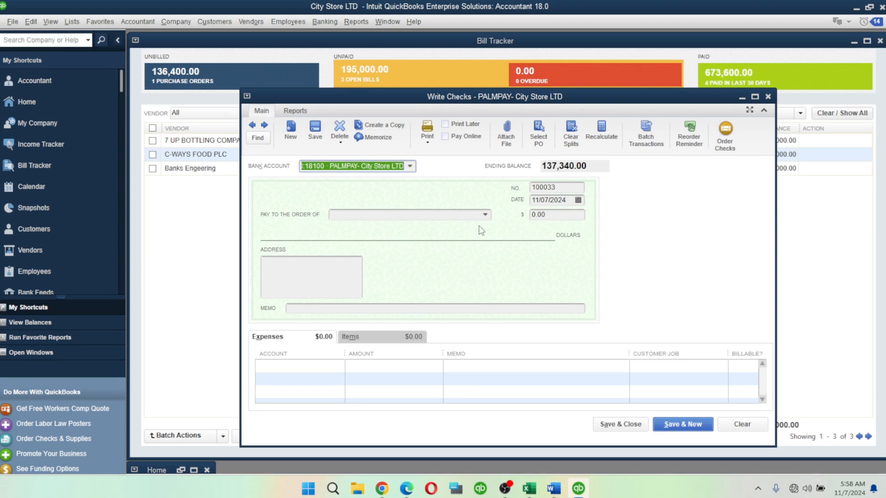
click(486, 216)
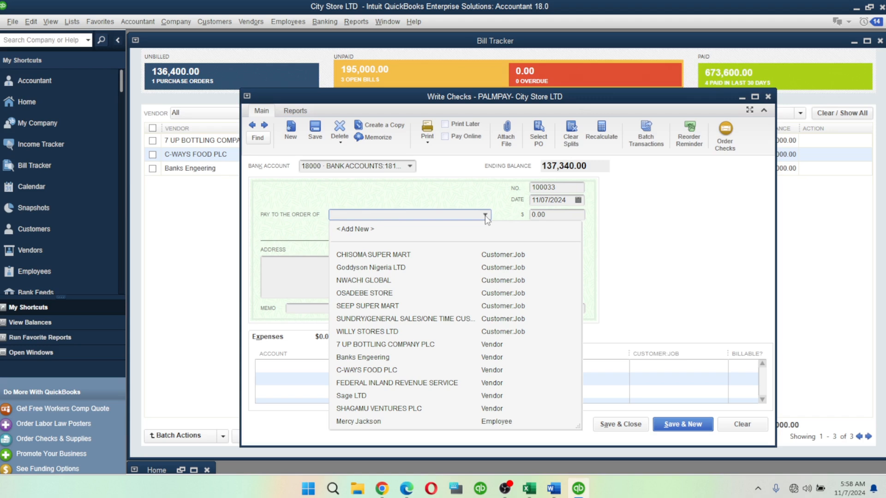
click(485, 215)
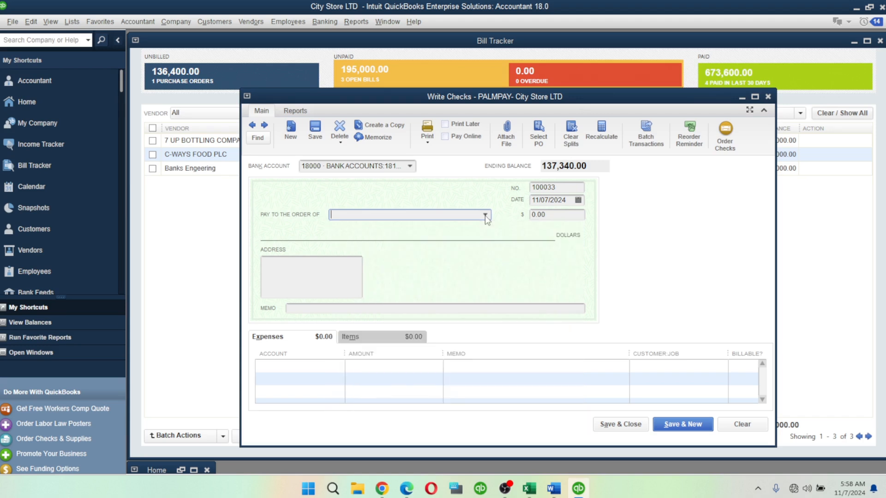
- Assign the 68600 · Utilities account to the check's first expense line
click(305, 367)
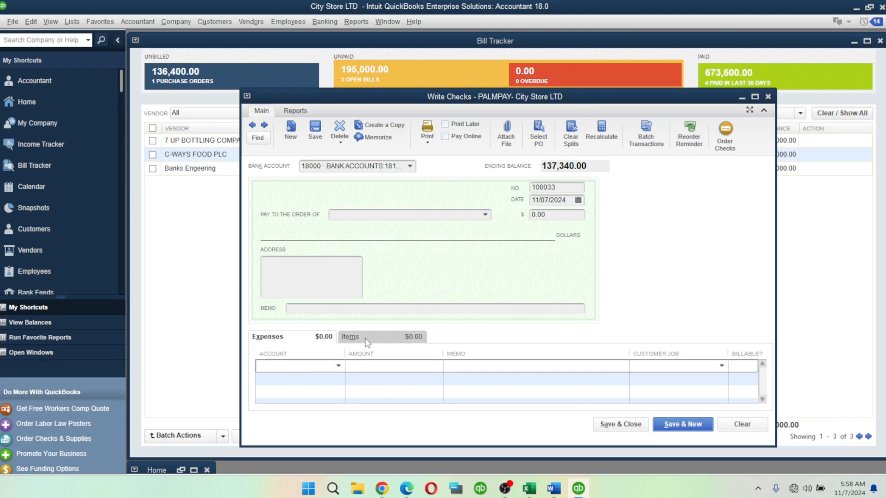
drag(549, 99, 523, 60)
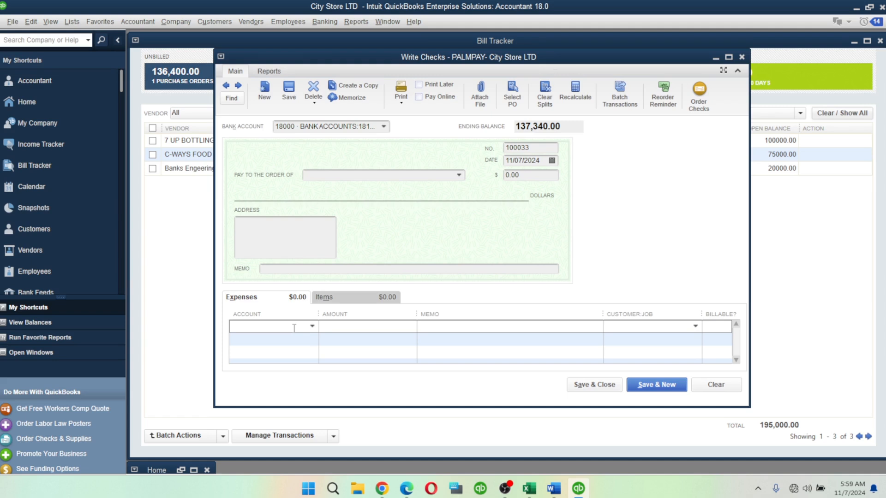
click(311, 326)
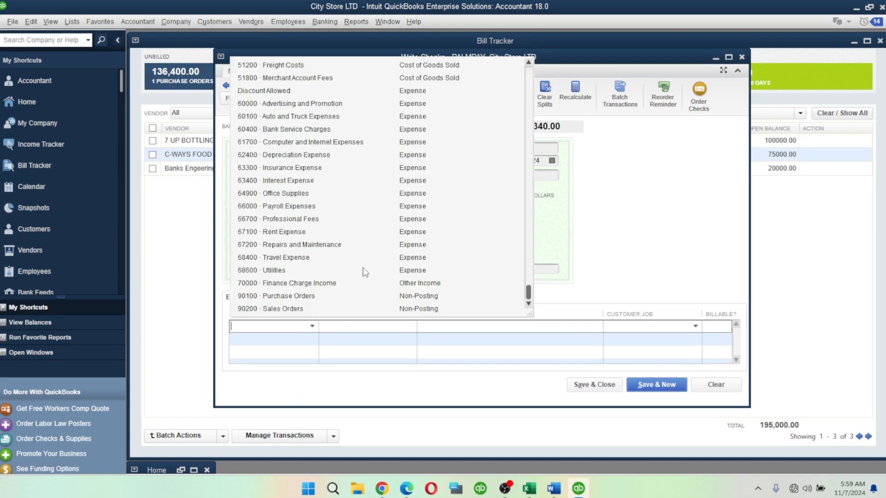
click(277, 270)
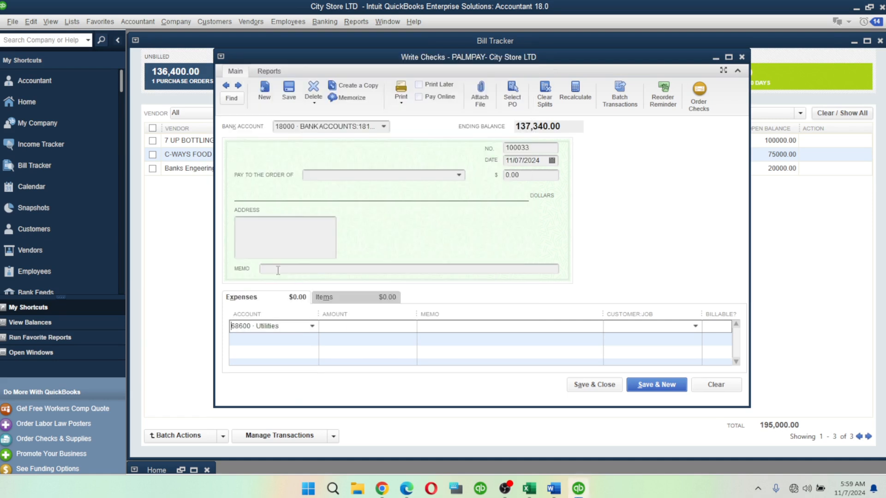
click(372, 327)
- Set the check amount to 5,000.00, keeping the date 11/07/2024 and the Utilities expense account
click(552, 161)
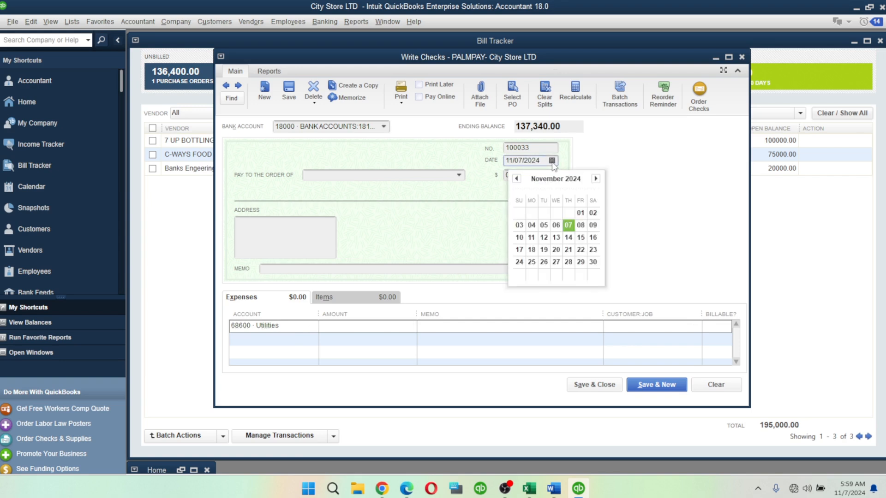
click(452, 194)
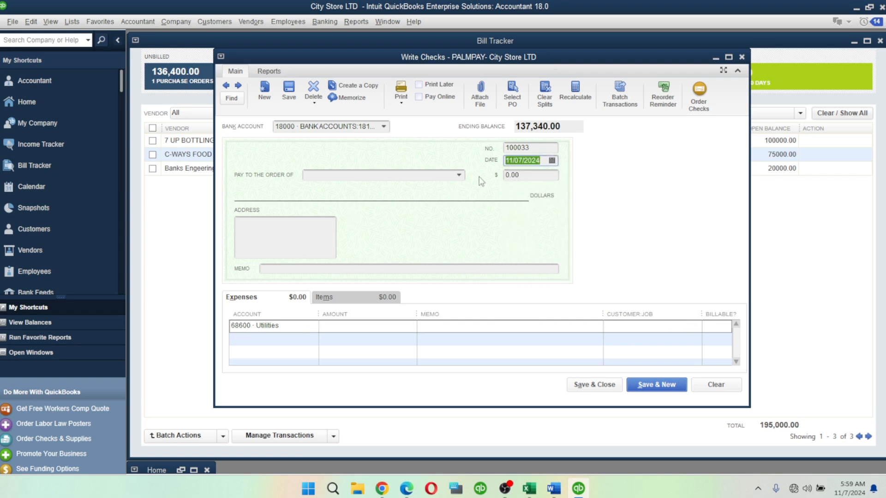
click(536, 175)
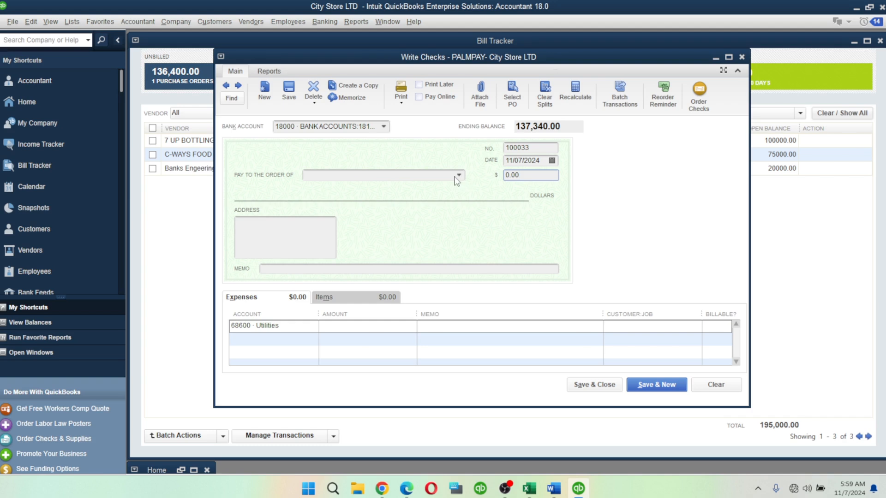
key(BackSpace)
key(BackSpace)
key(BackSpace)
key(BackSpace)
text(5000)
click(311, 324)
click(313, 326)
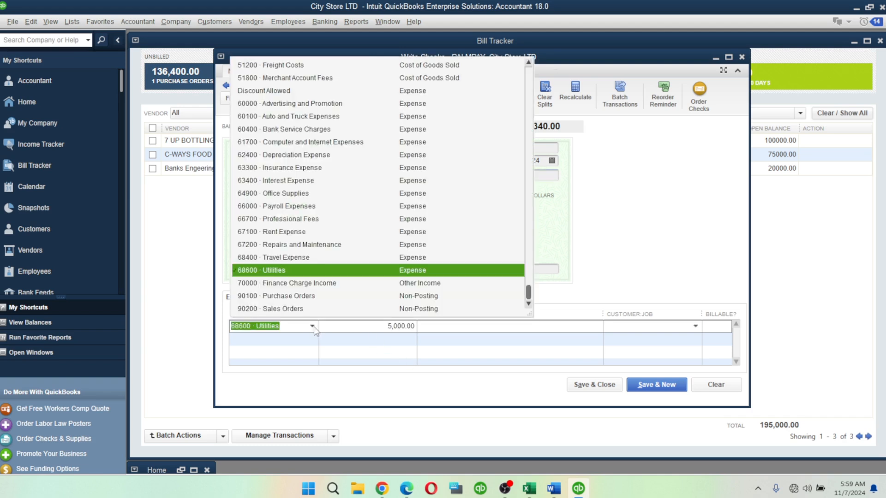
click(313, 326)
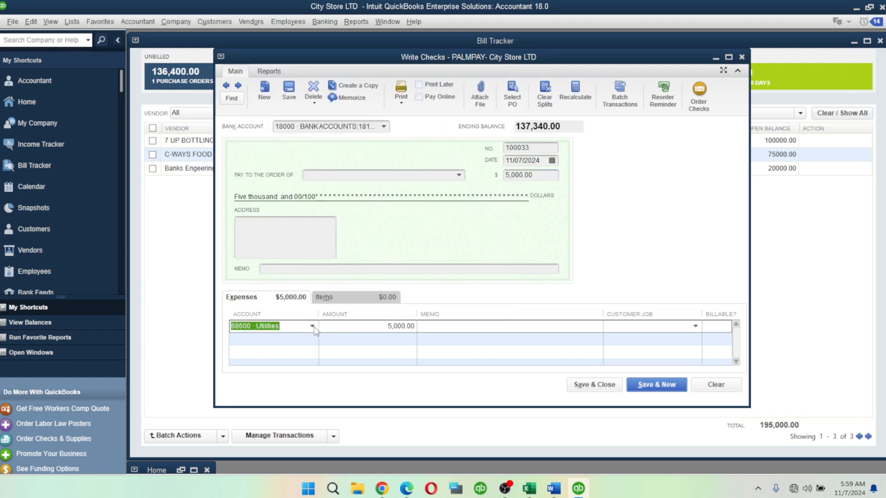
- Enter Electricity as the memo of the Utilities expense line
click(436, 325)
text(Electric)
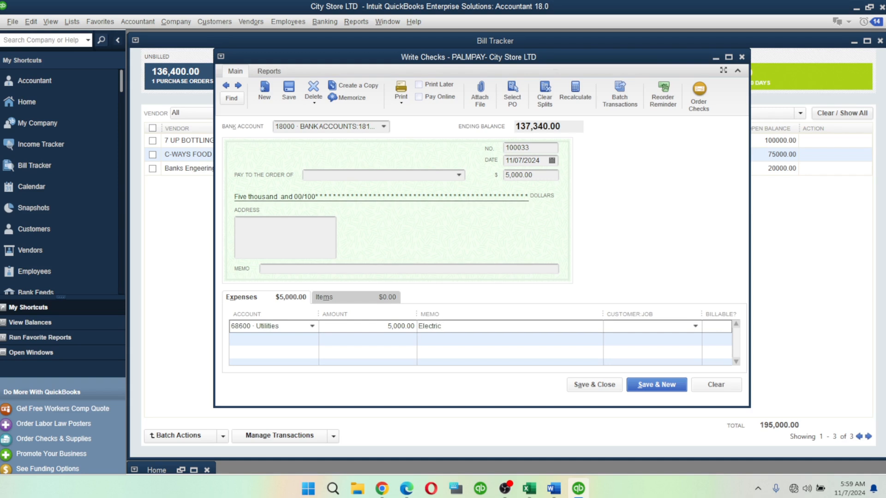
text(ity)
mouse_move(617, 64)
mouse_down()
mouse_move(617, 44)
mouse_move(623, 53)
mouse_up()
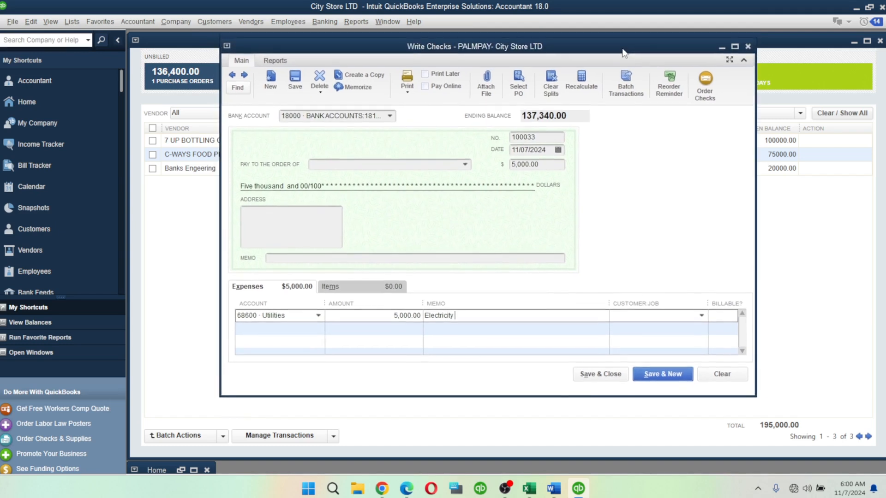
- Add a second expense line to the check with the 68400 · Travel Expense account and an amount of 100.00
click(307, 329)
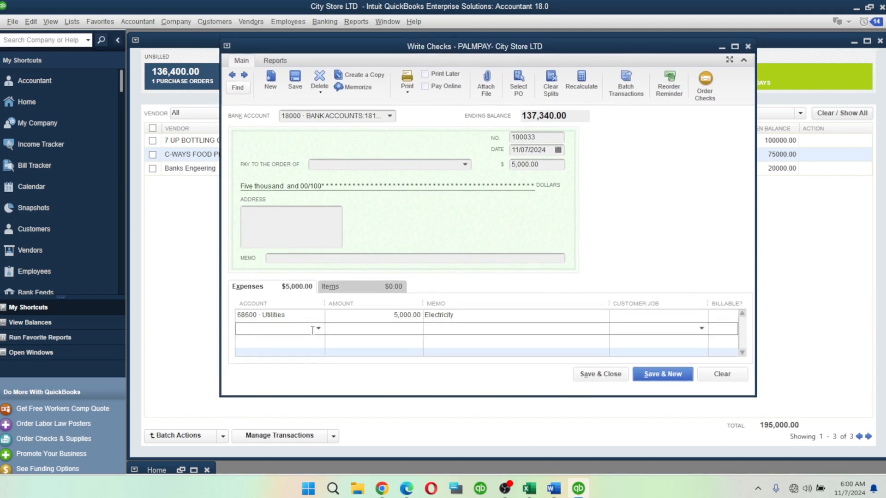
text(Tractors and Trailers)
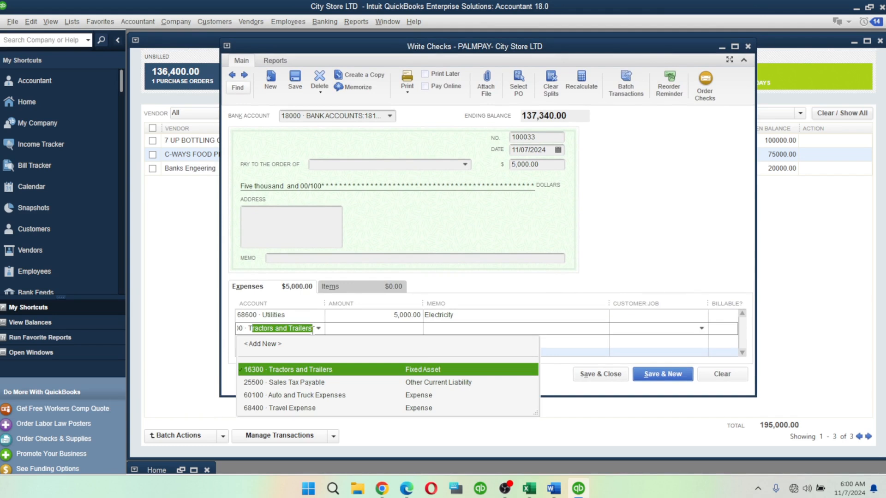
click(302, 408)
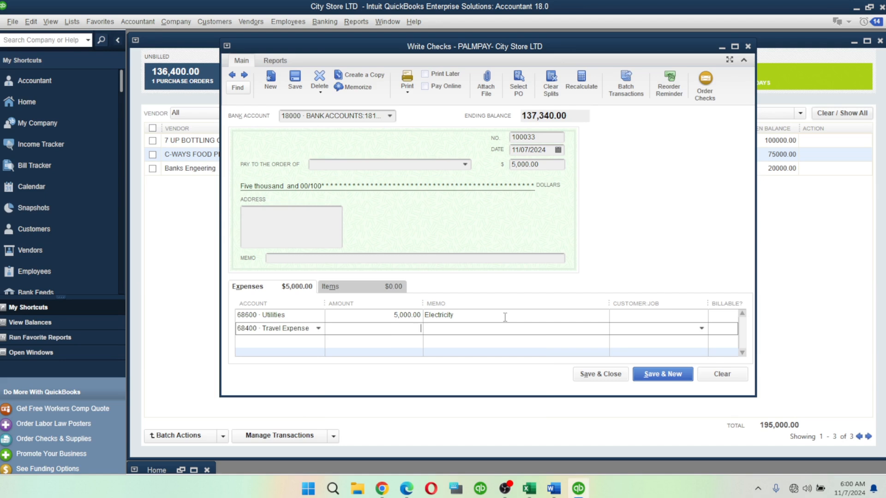
text(100)
key(Tab)
- Enter Transport to EEDC as the memo of the Travel Expense line
text(Tranpo)
text(s)
text(r)
key(BackSpace)
key(BackSpace)
text(sport to EEDC)
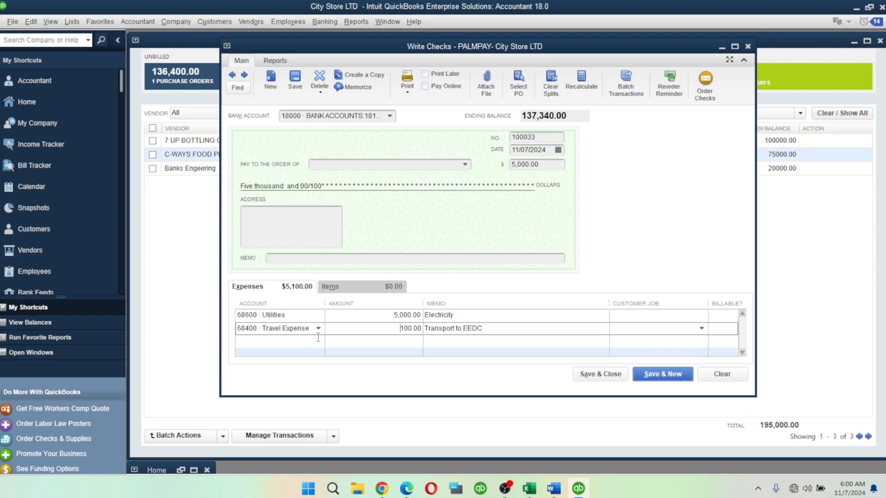
- Clear the amount filled in on the otherwise empty third expense line
click(398, 344)
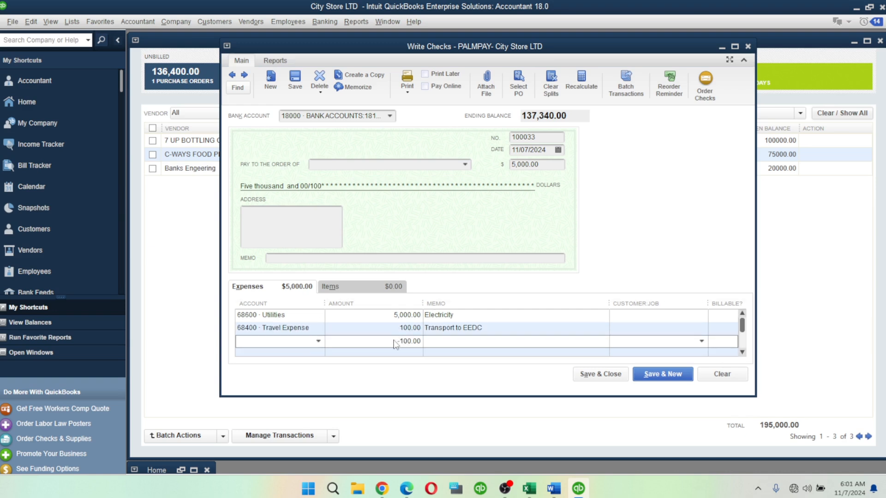
drag(398, 342, 440, 347)
key(BackSpace)
- Set the check amount to 5,100.00, then save and close the check
click(522, 167)
key(BackSpace)
text(1)
key(Tab)
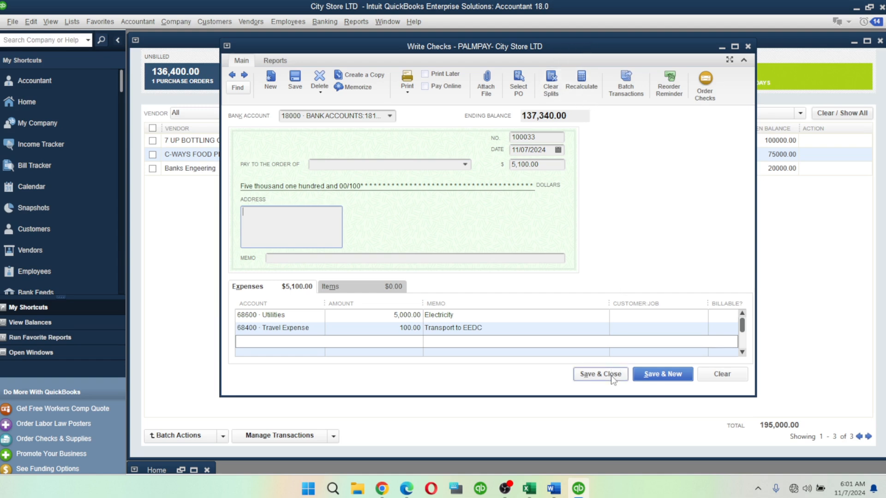
click(598, 376)
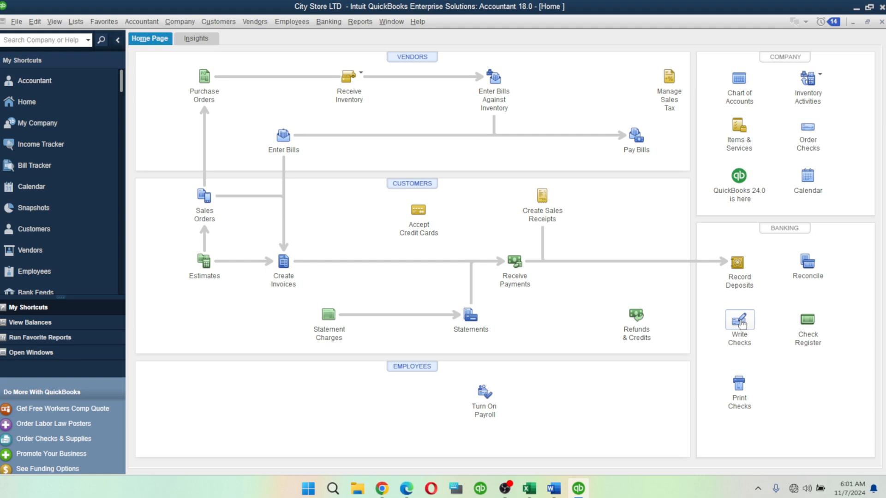
- Switch to the QuickBooks Desktop.docx outline in Word and highlight the Lesson 8 topic Entering expenses manually
click(554, 489)
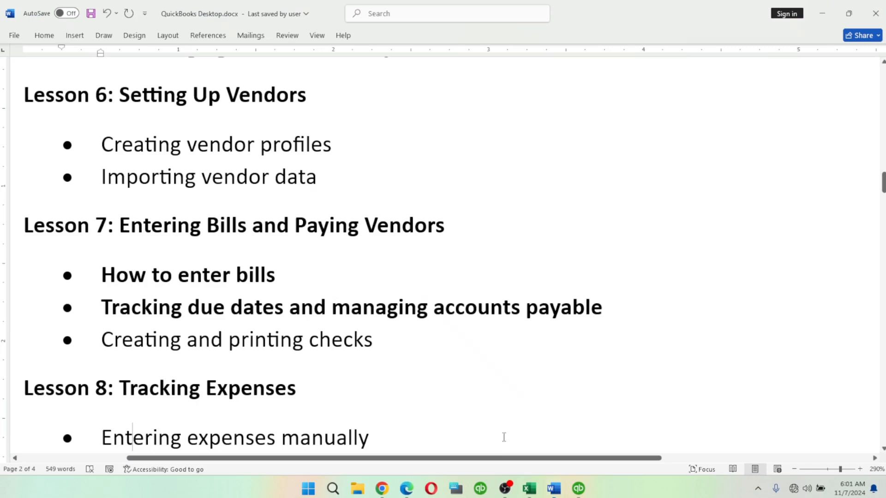
click(483, 229)
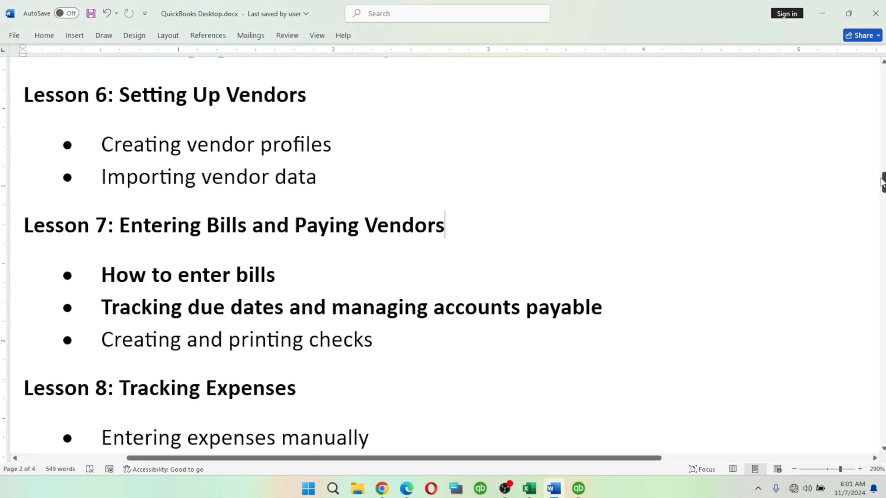
drag(882, 181, 883, 187)
scroll(312, 254, down, 1)
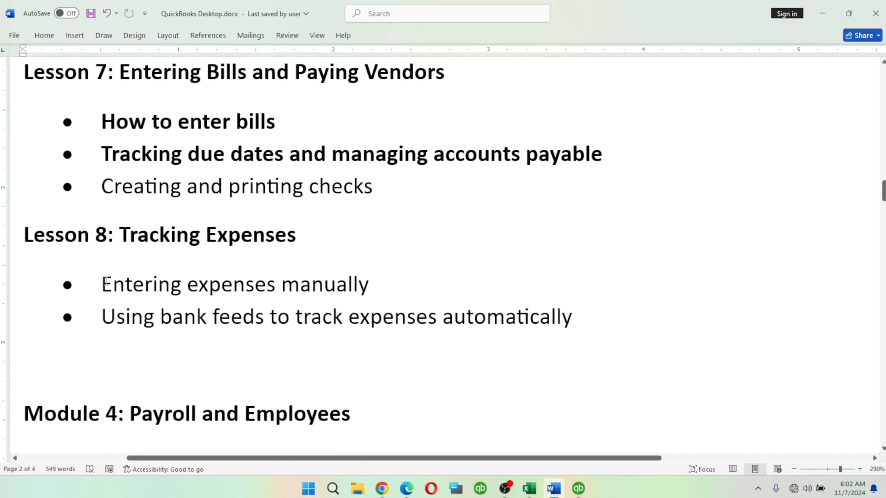
drag(103, 281, 368, 302)
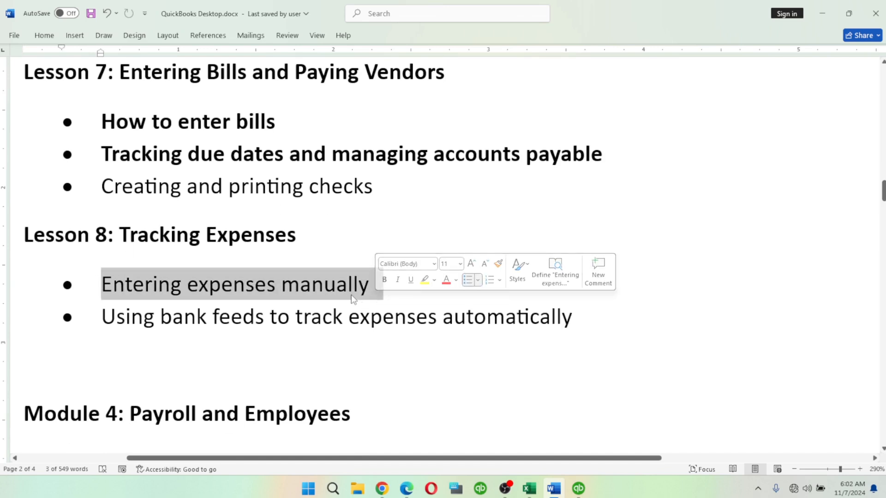
click(355, 299)
drag(362, 285, 100, 291)
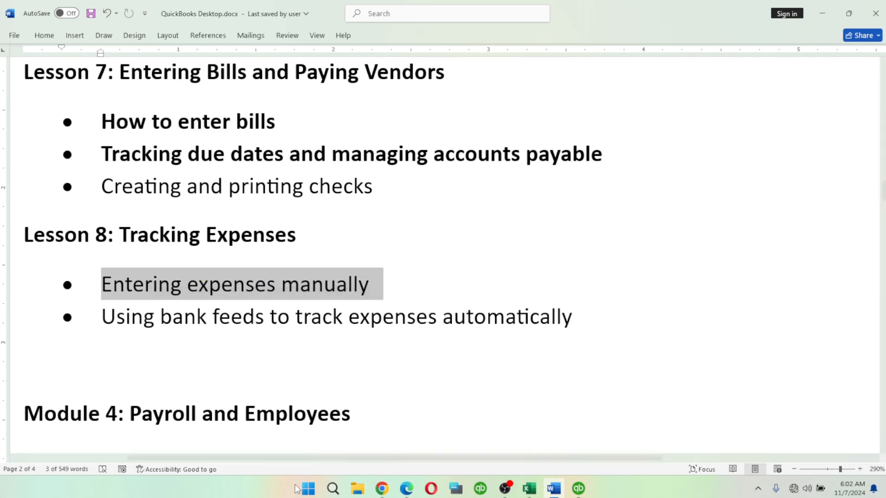
- Switch back to QuickBooks, close the blank Write Checks window and start setting up a bank feed for an account
click(579, 487)
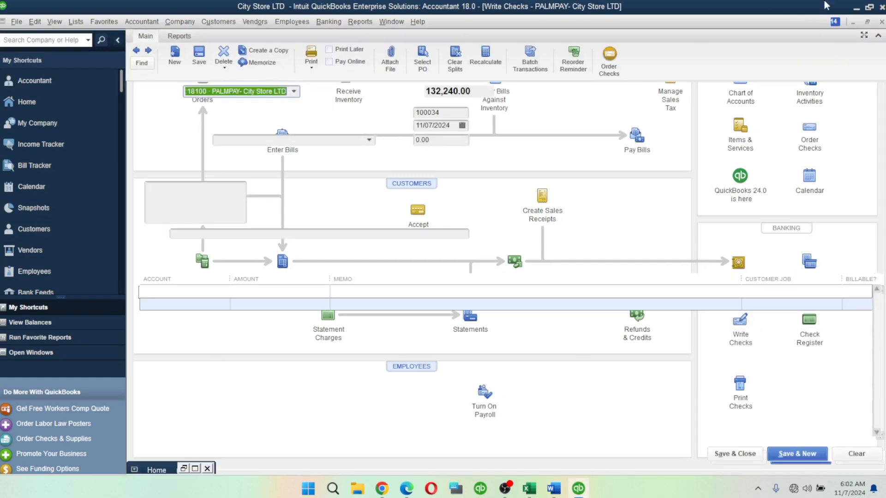
click(882, 21)
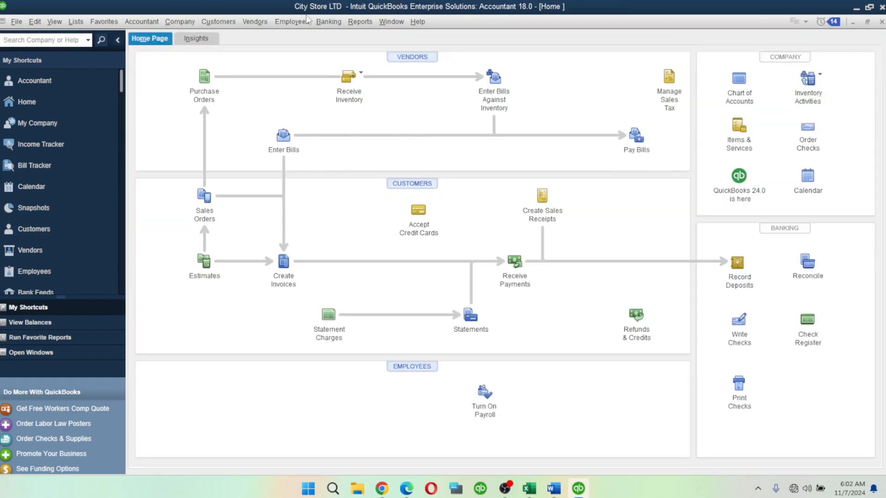
click(330, 24)
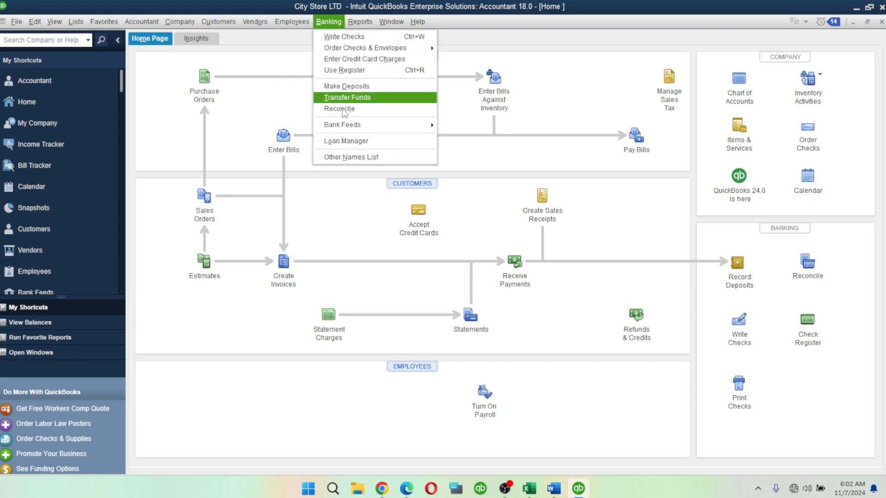
mouse_move(358, 128)
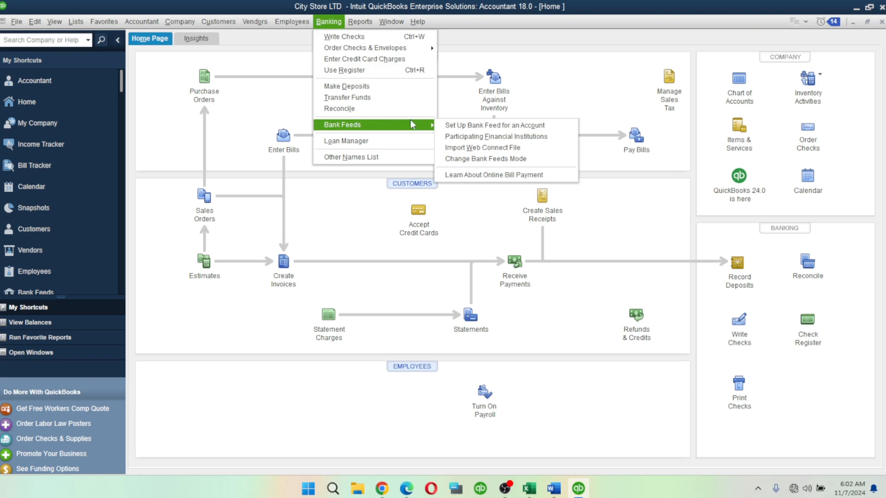
click(469, 126)
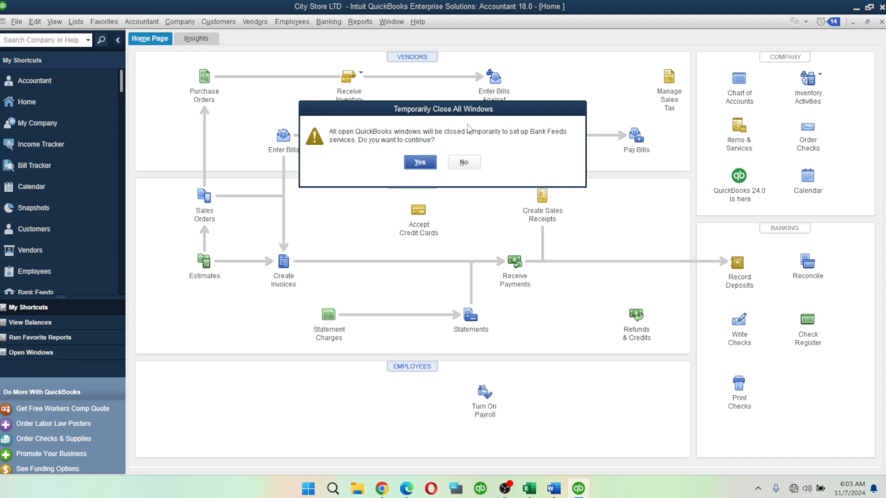
- Return to the Word lesson outline to review the Lesson 8 topics on tracking expenses
click(555, 490)
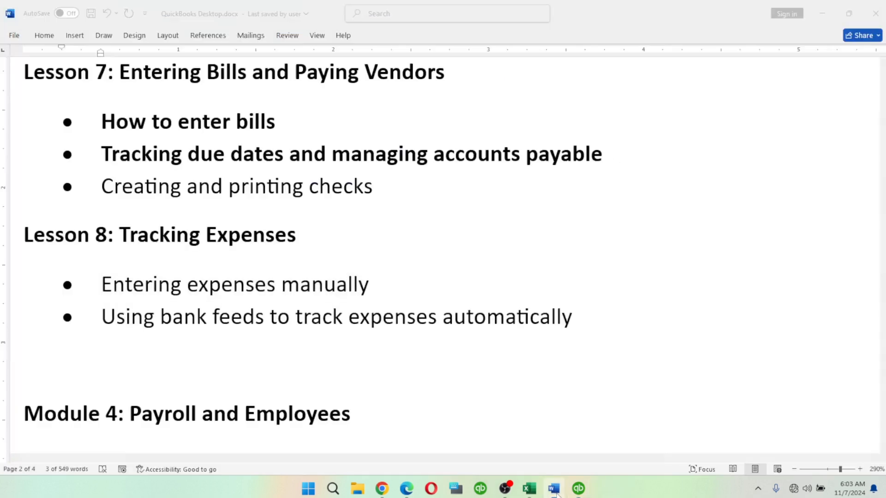